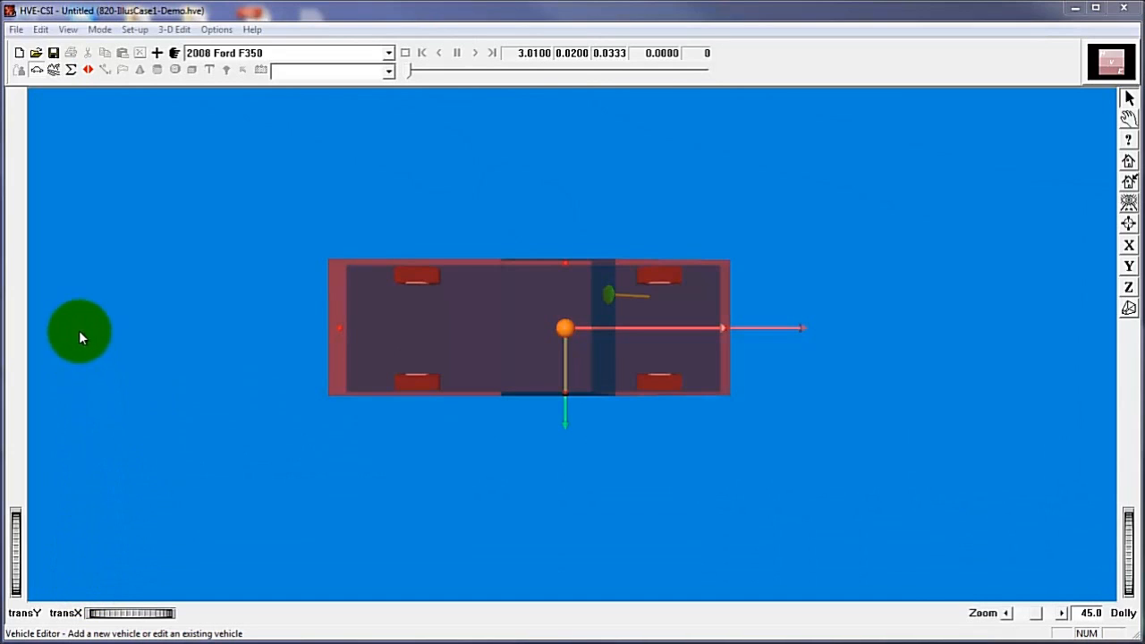
Review the environment, event and playback editors of the current case
left_click(52, 70)
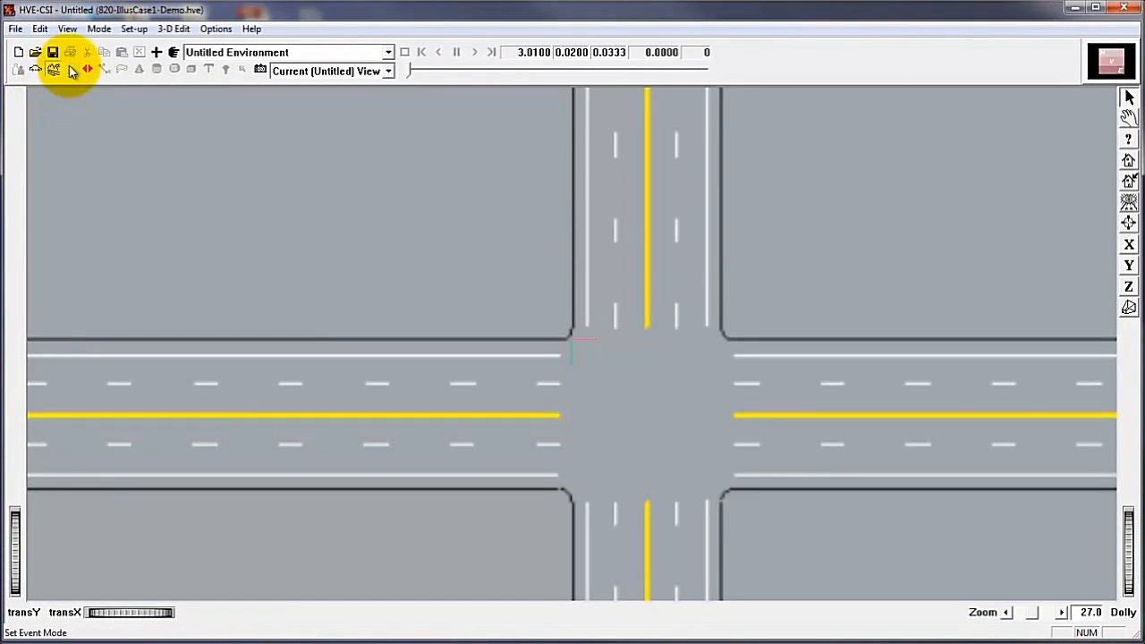
left_click(69, 70)
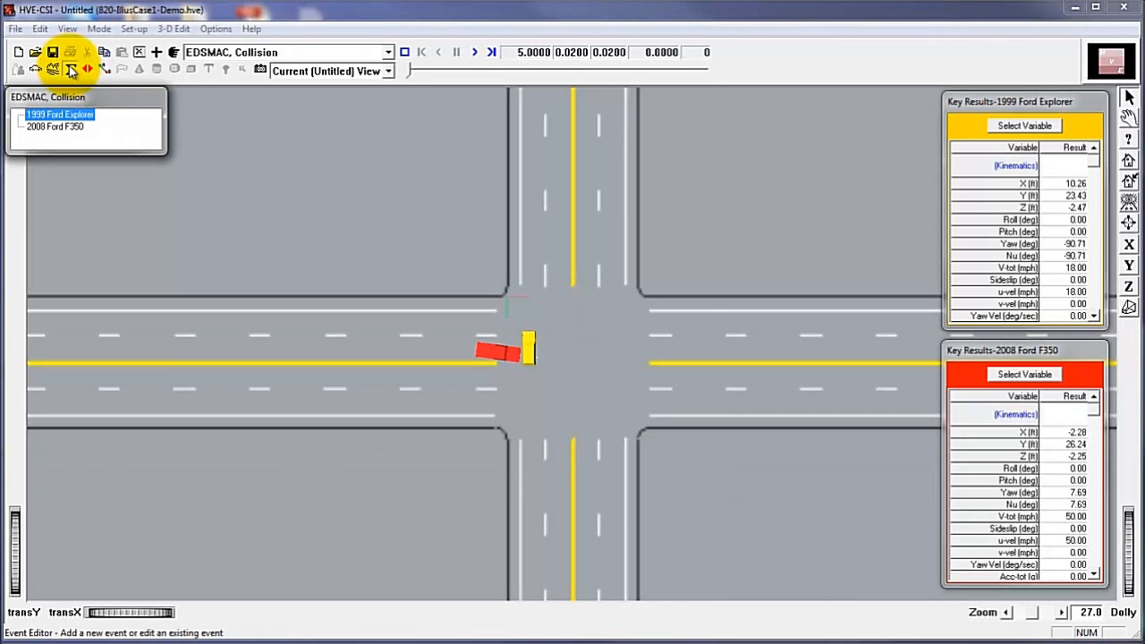
left_click(89, 70)
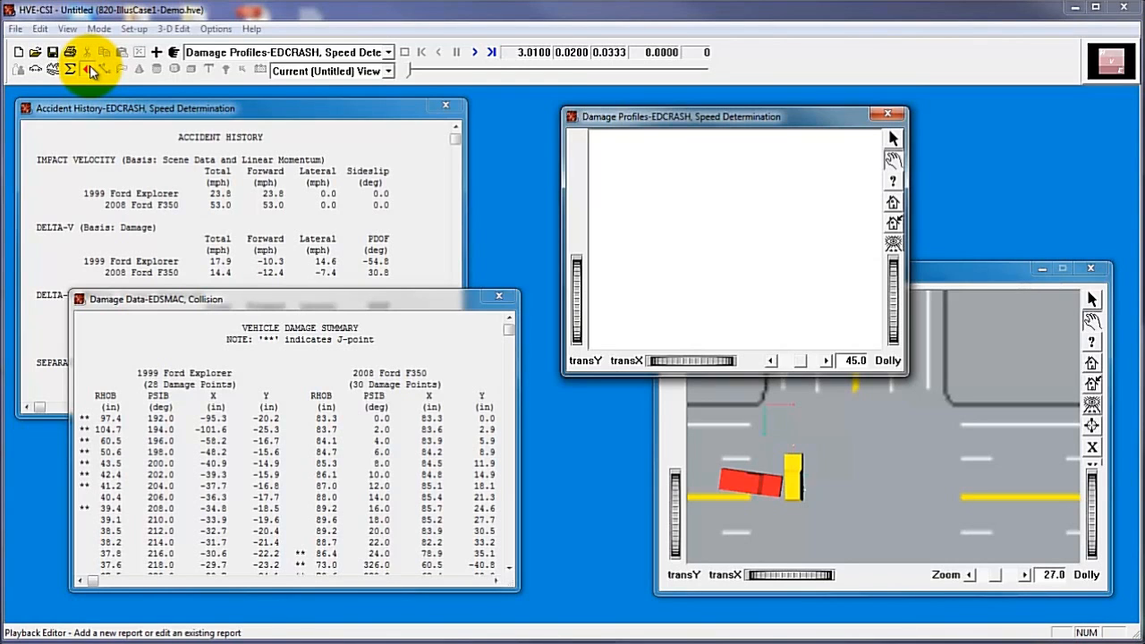
Add a new Class 1 passenger car with its default inertial and dimensional properties in the vehicle editor
left_click(36, 70)
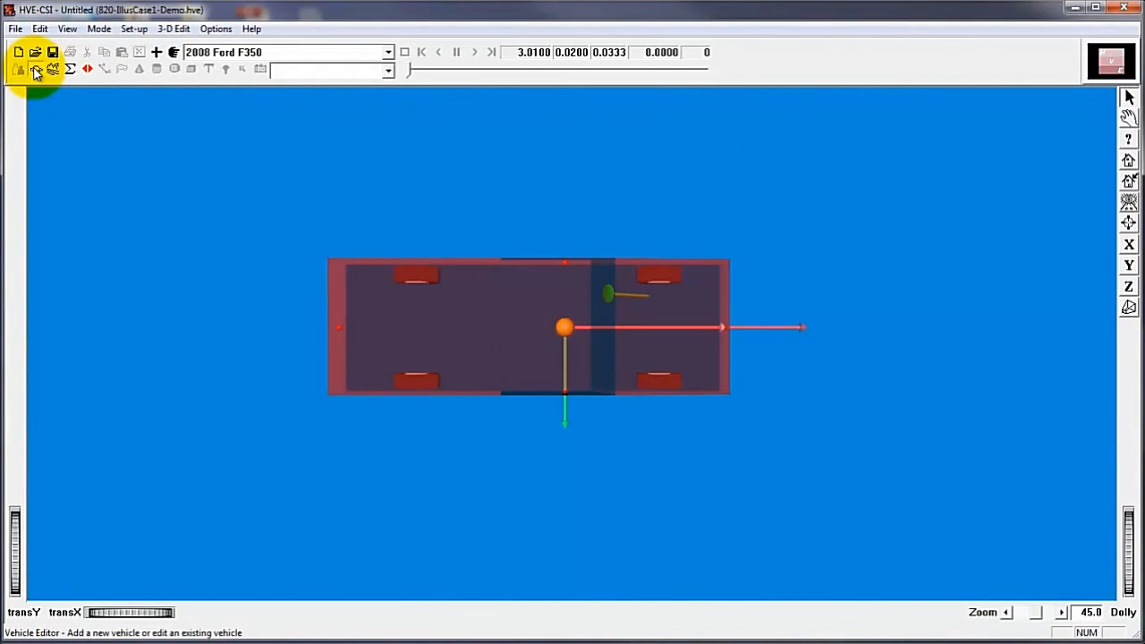
left_click(157, 53)
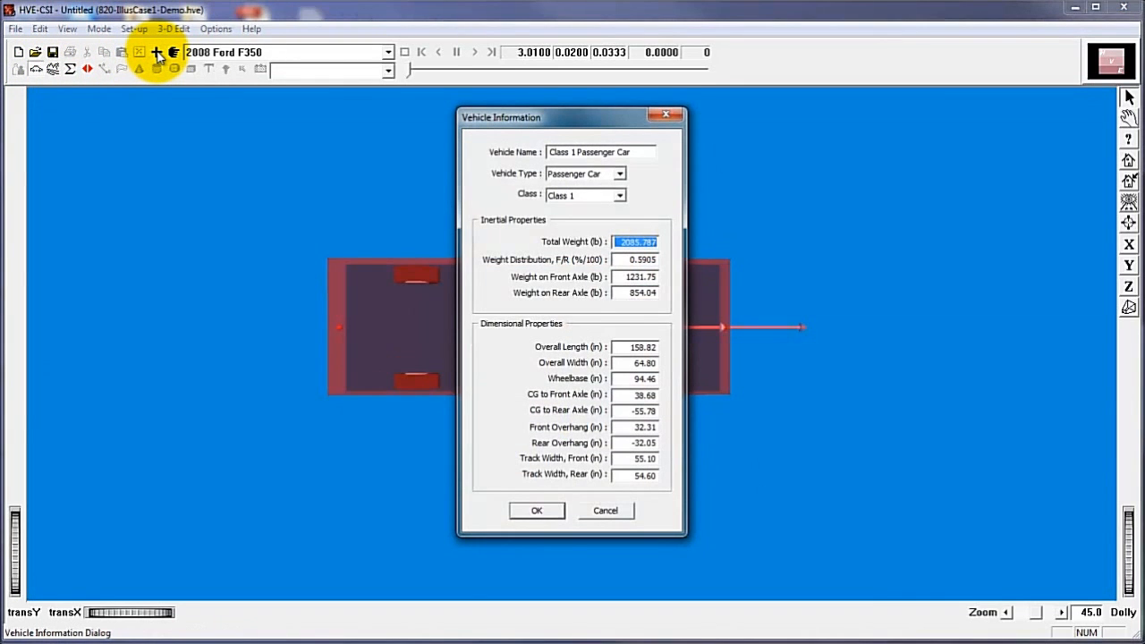
left_click(619, 175)
left_click(621, 175)
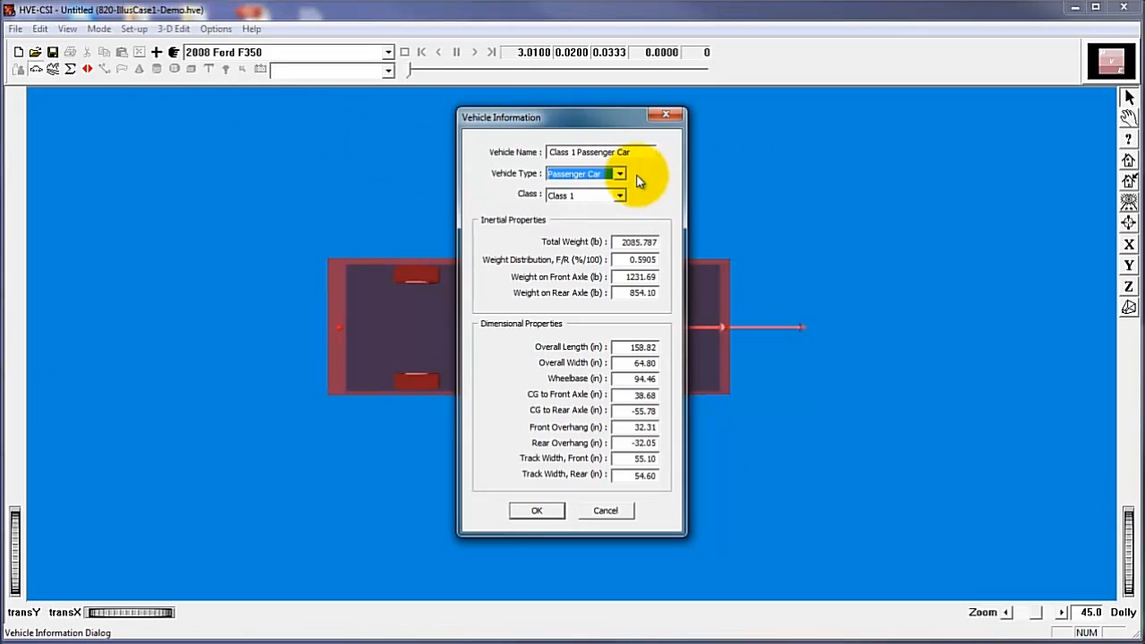
left_click(621, 195)
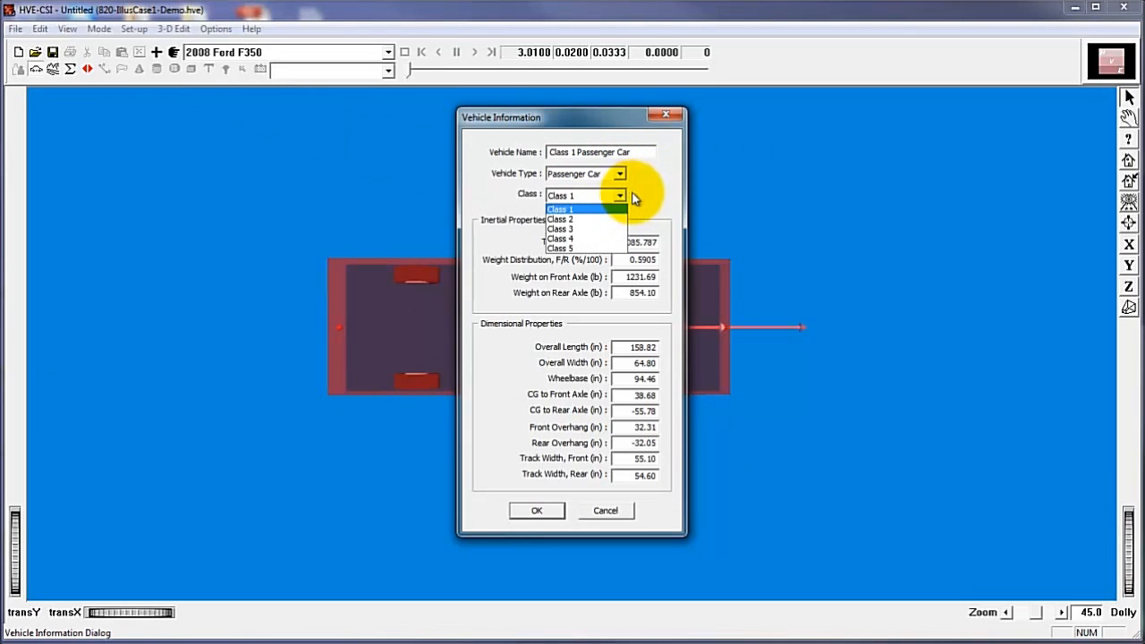
left_click(637, 193)
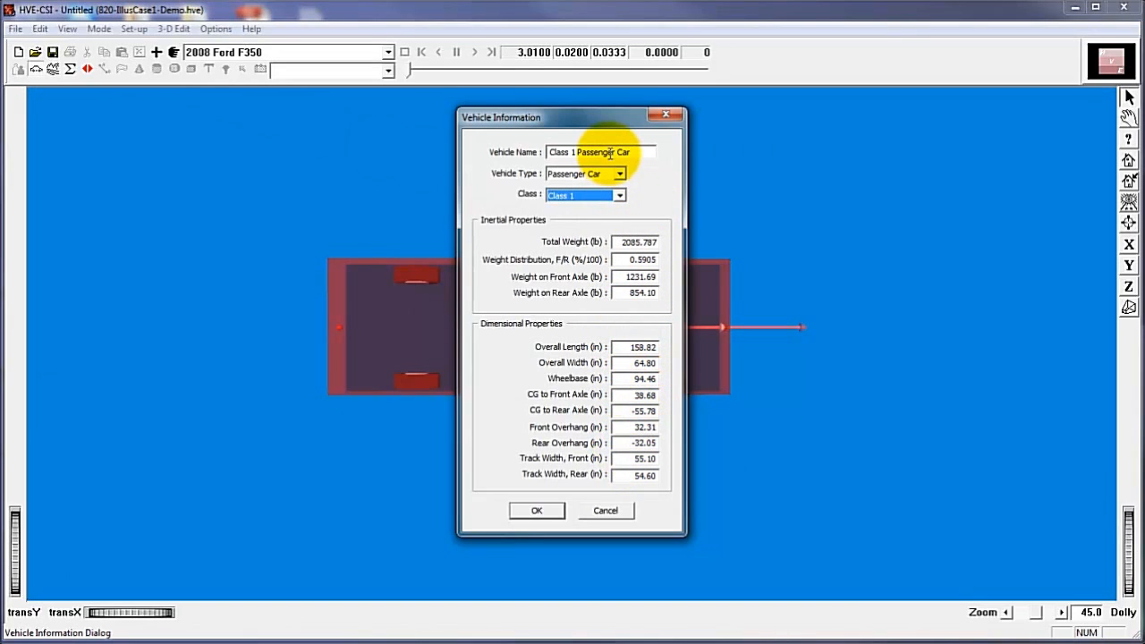
left_click(536, 510)
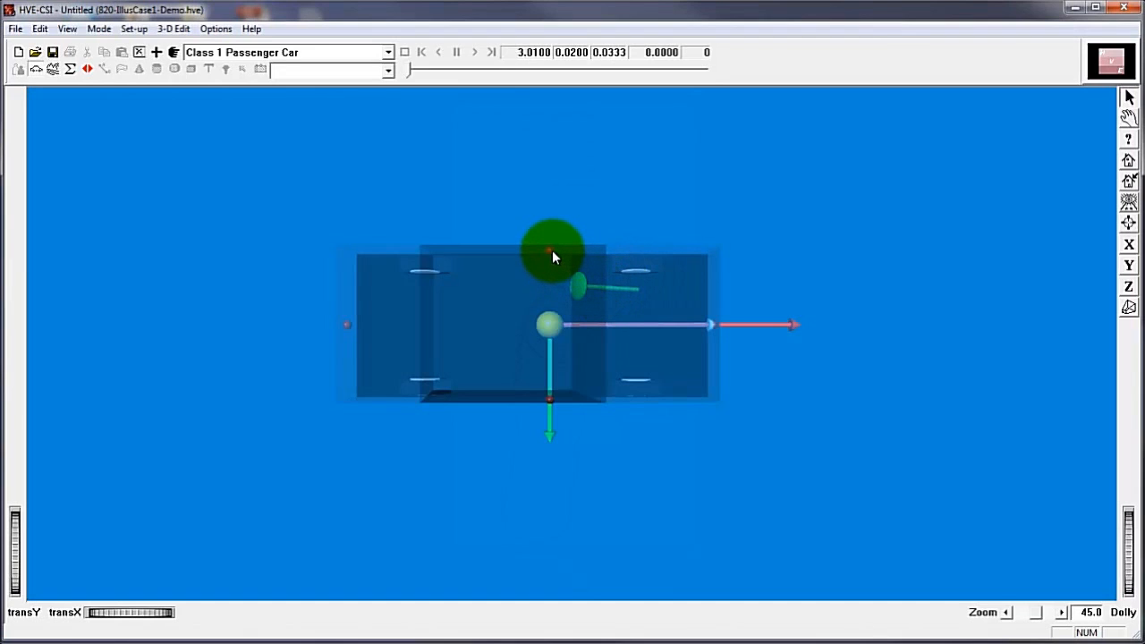
Change the Class 1 passenger car's color to orange-red through its sprung mass
left_click(548, 329)
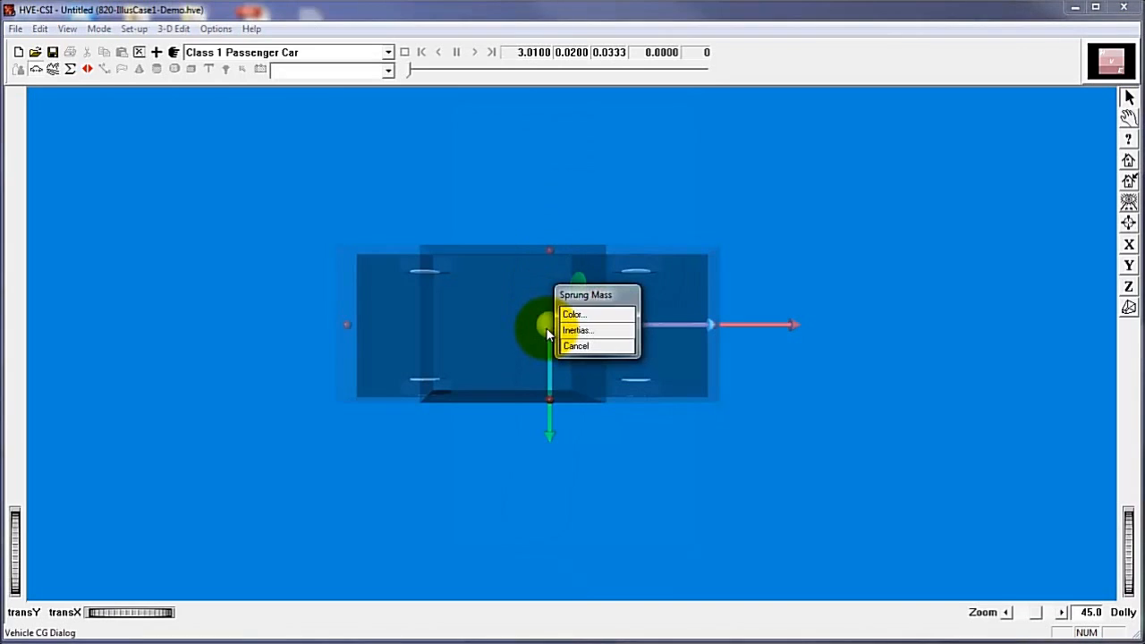
left_click(569, 314)
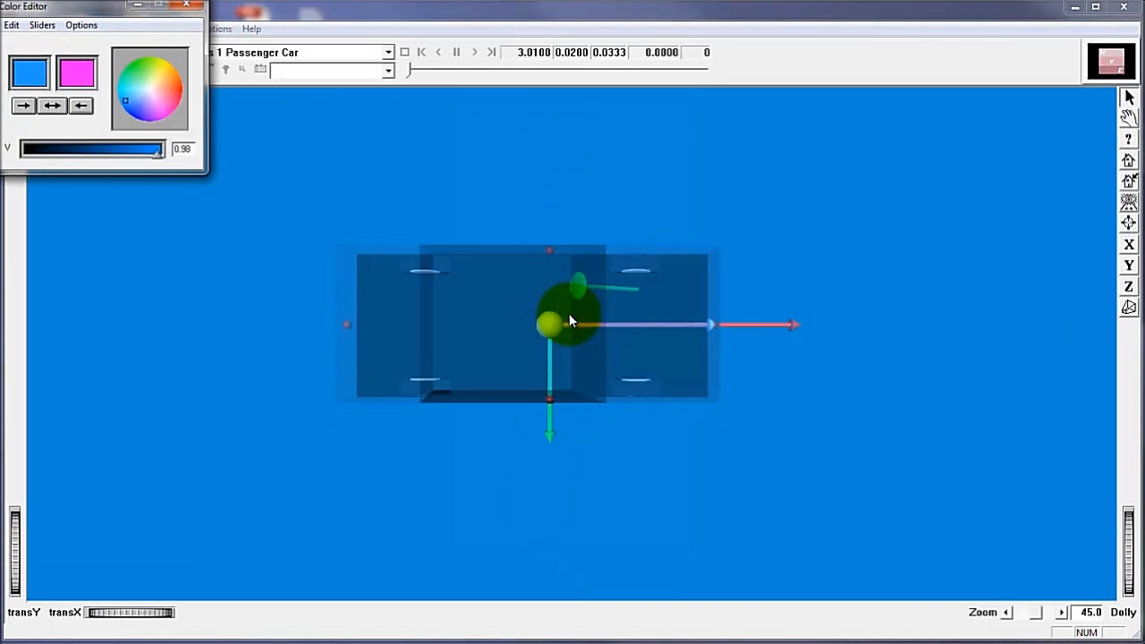
left_click(173, 86)
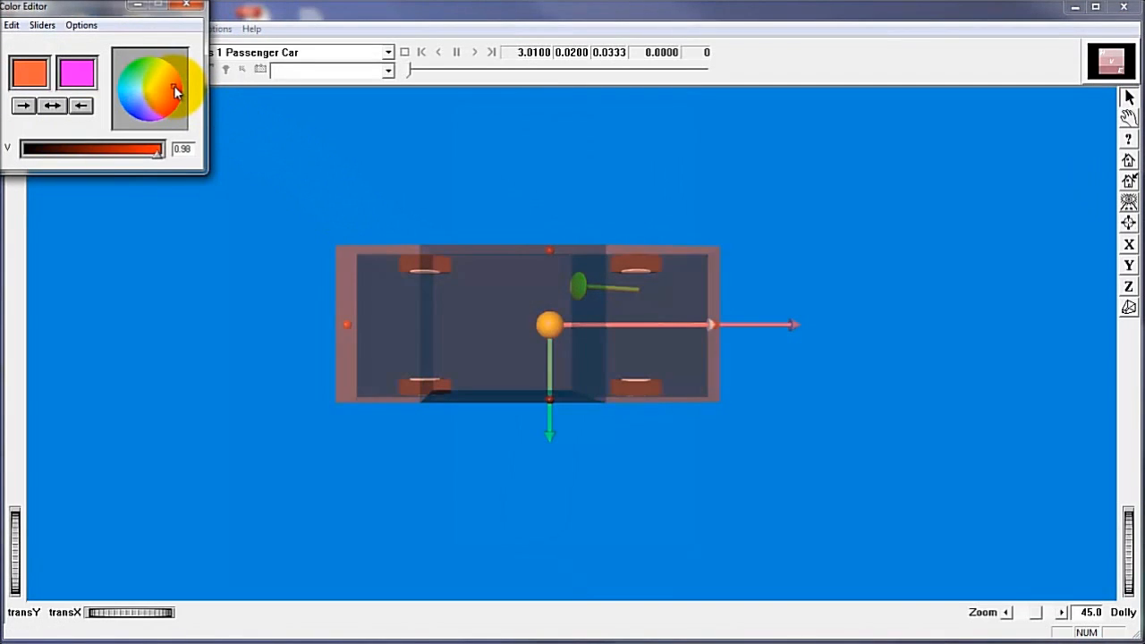
left_click(189, 5)
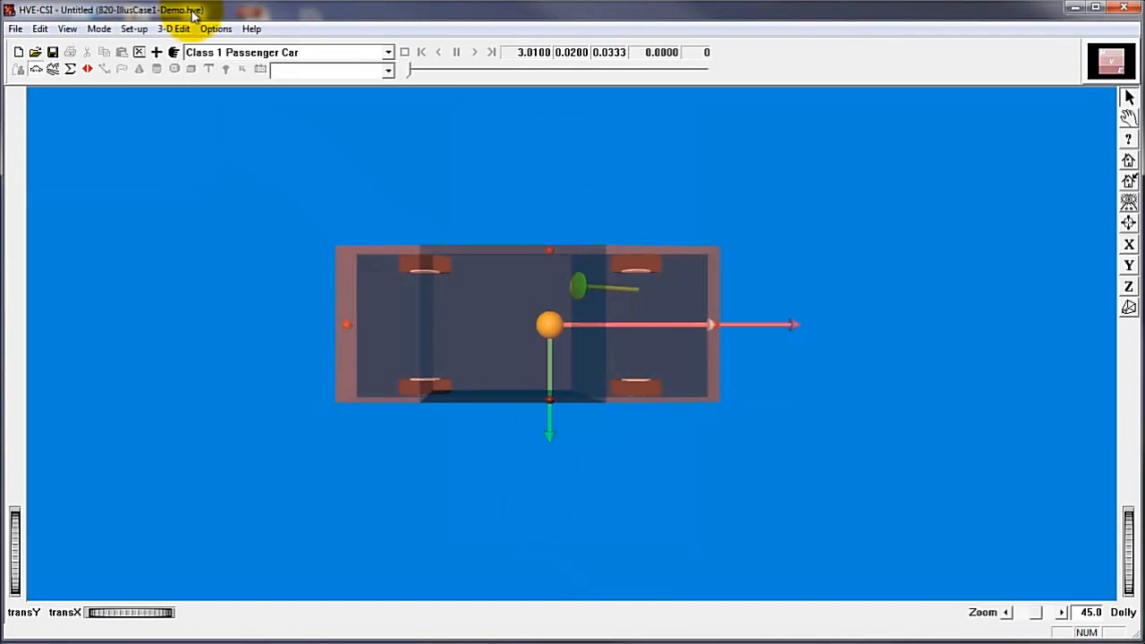
Start another new vehicle of type Sport-Utility, Class 2, with a total weight of 5000 lb
left_click(158, 53)
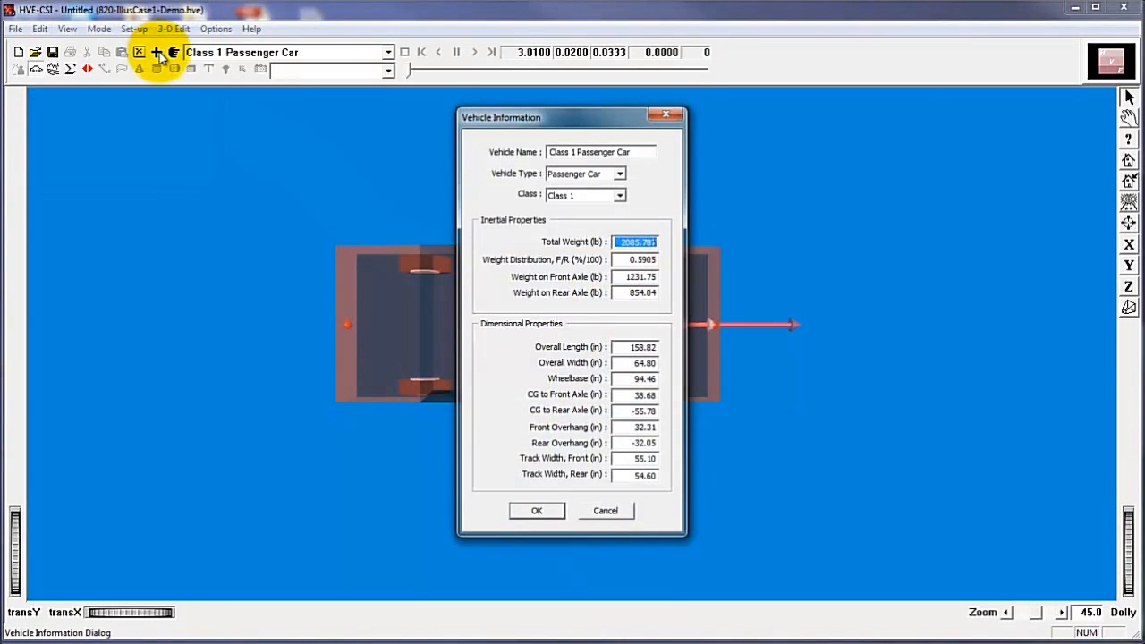
left_click(620, 176)
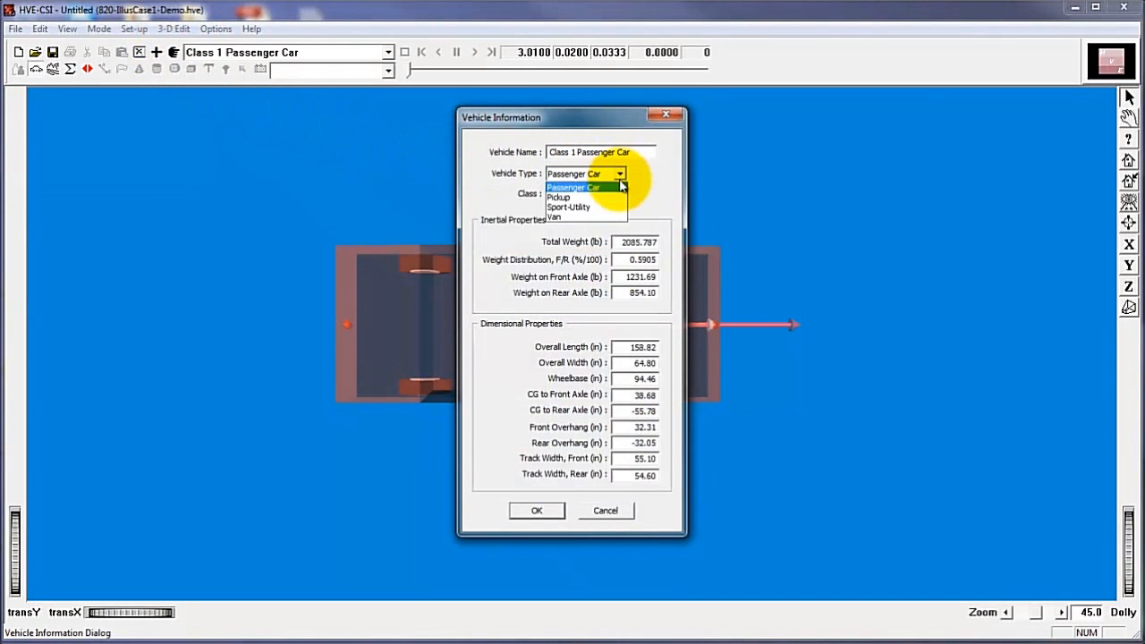
left_click(620, 197)
left_click(619, 196)
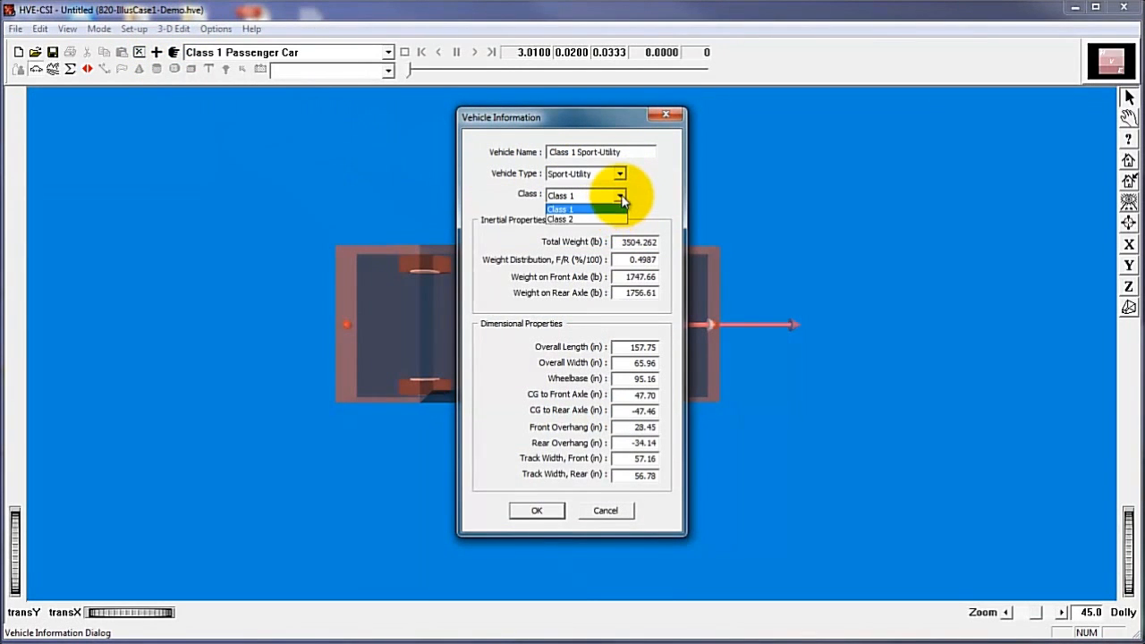
left_click(616, 220)
double_click(635, 241)
type("000")
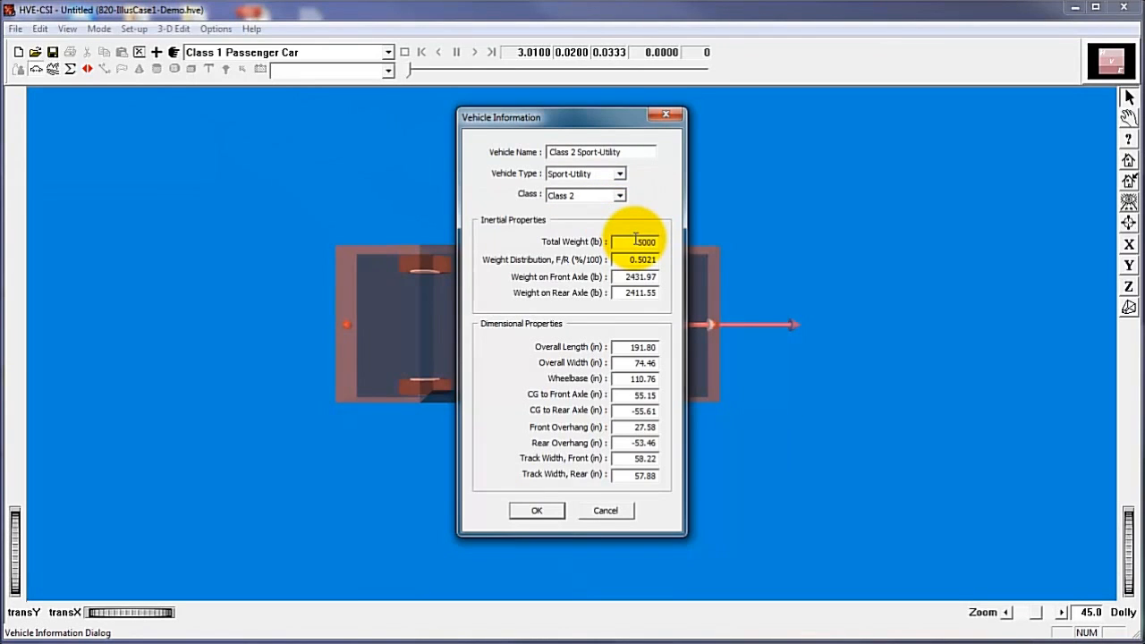
Name the new sport-utility vehicle "Yellow SUV" and add it to the case
double_click(600, 152)
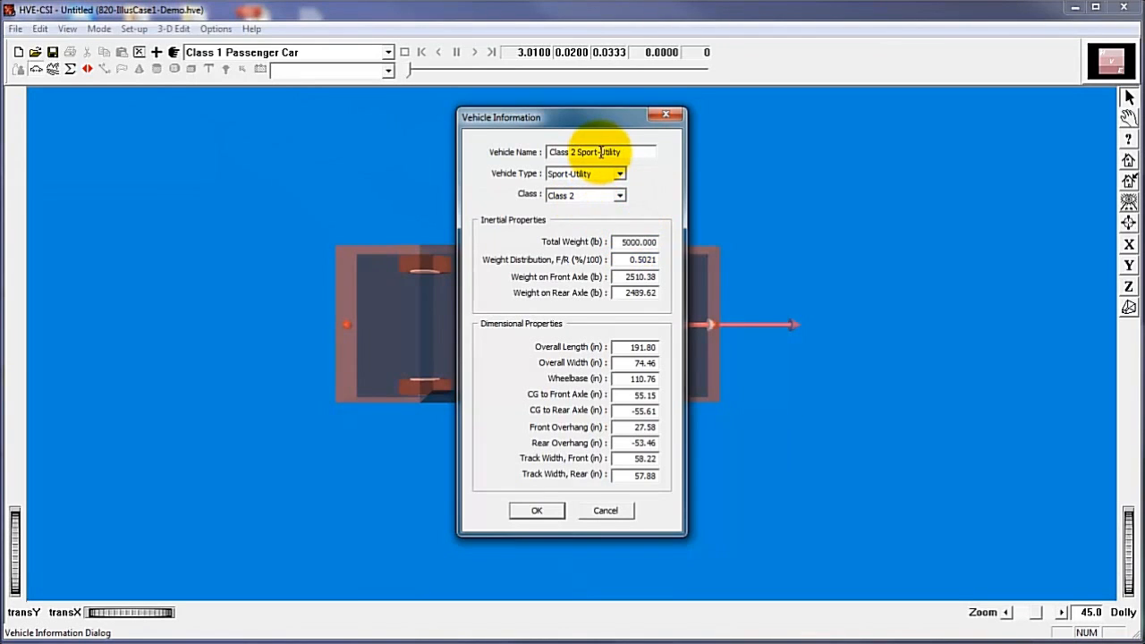
left_click(623, 153)
left_click_drag(623, 152, 545, 154)
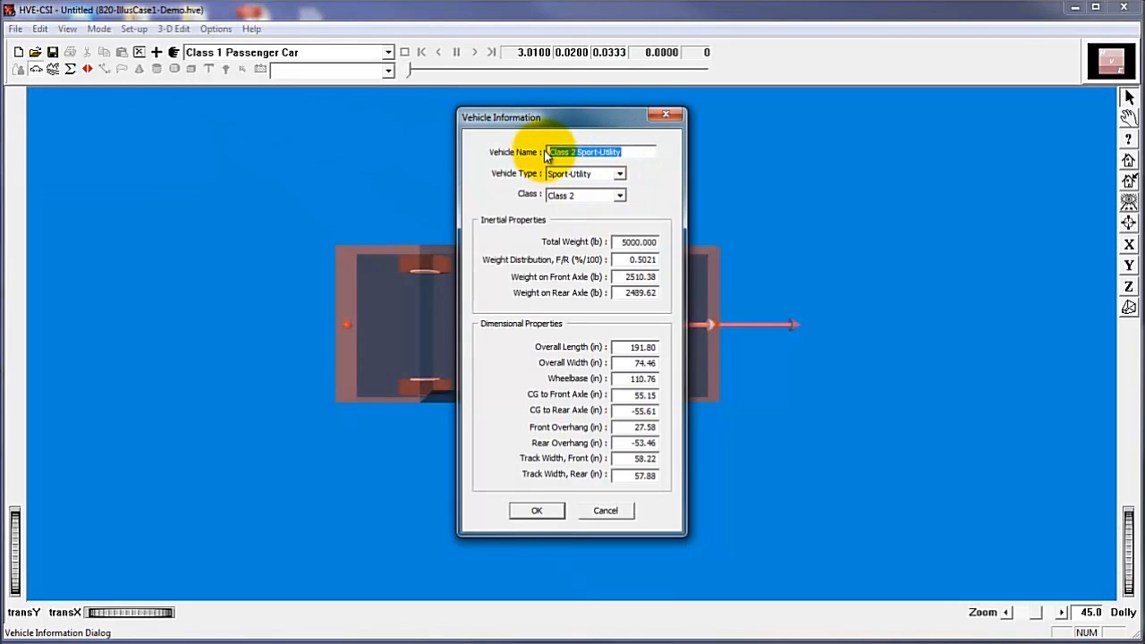
type("Yel")
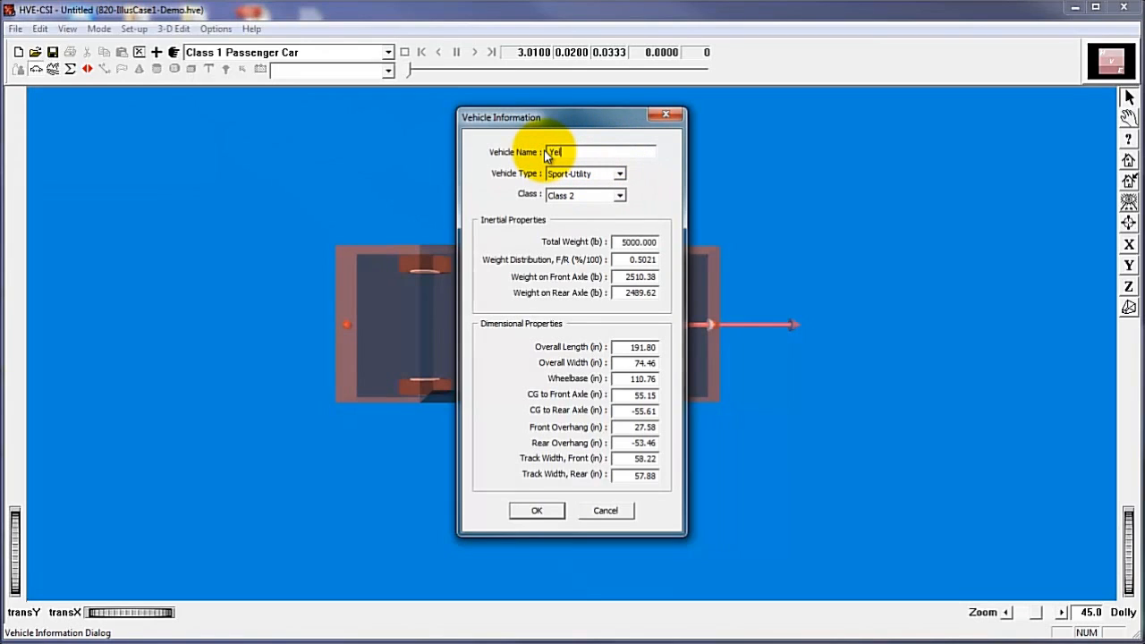
type("low SUV")
left_click(524, 513)
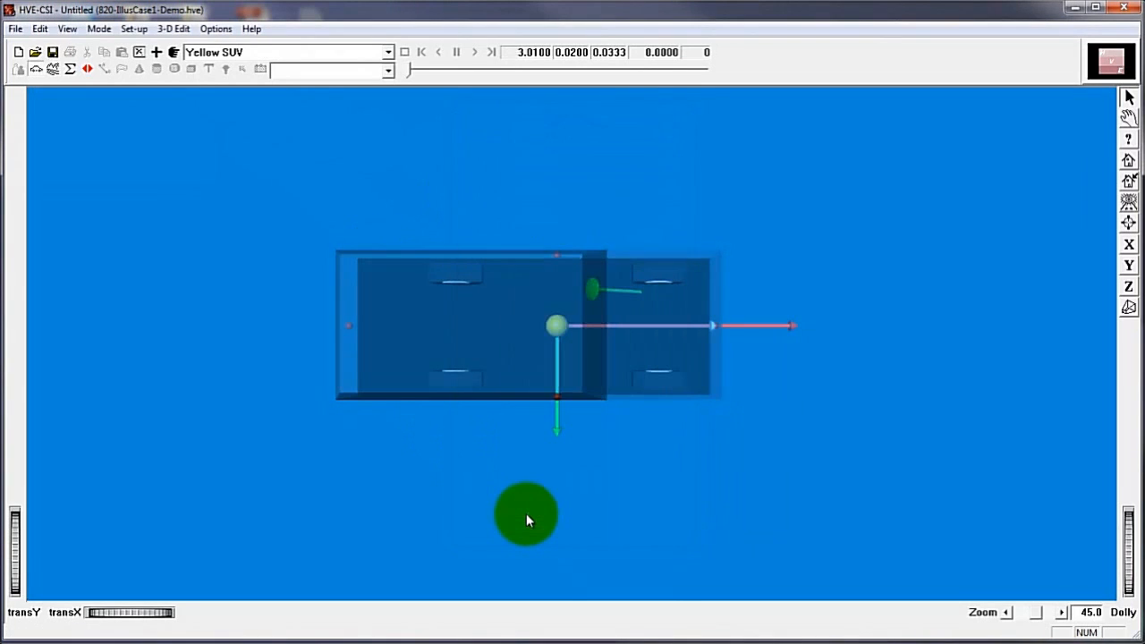
Change the Yellow SUV's color to yellow through its sprung mass
left_click(557, 324)
left_click(577, 316)
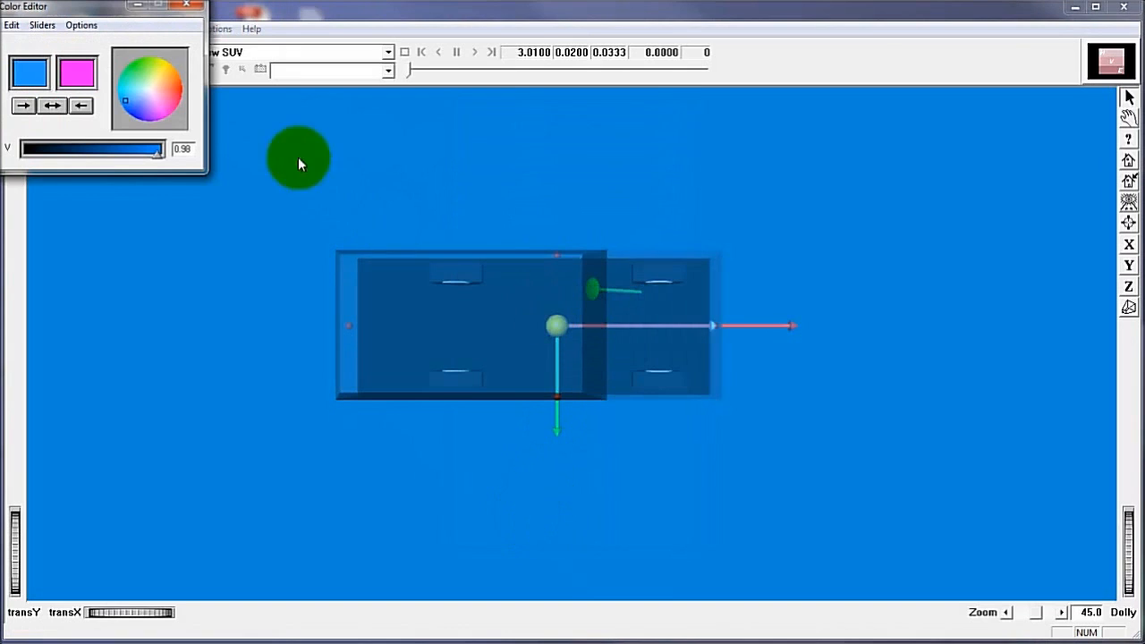
left_click(160, 65)
left_click(185, 5)
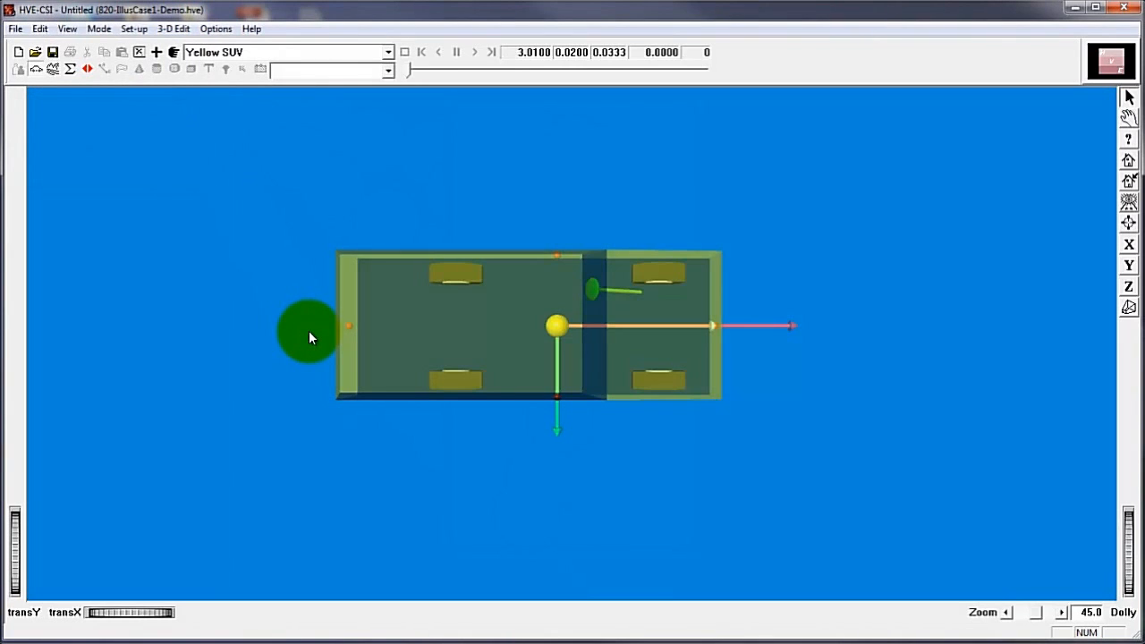
Load the JPEG image Southern-604x344clean2.jpg as the aerial photo in the environment information
left_click(52, 70)
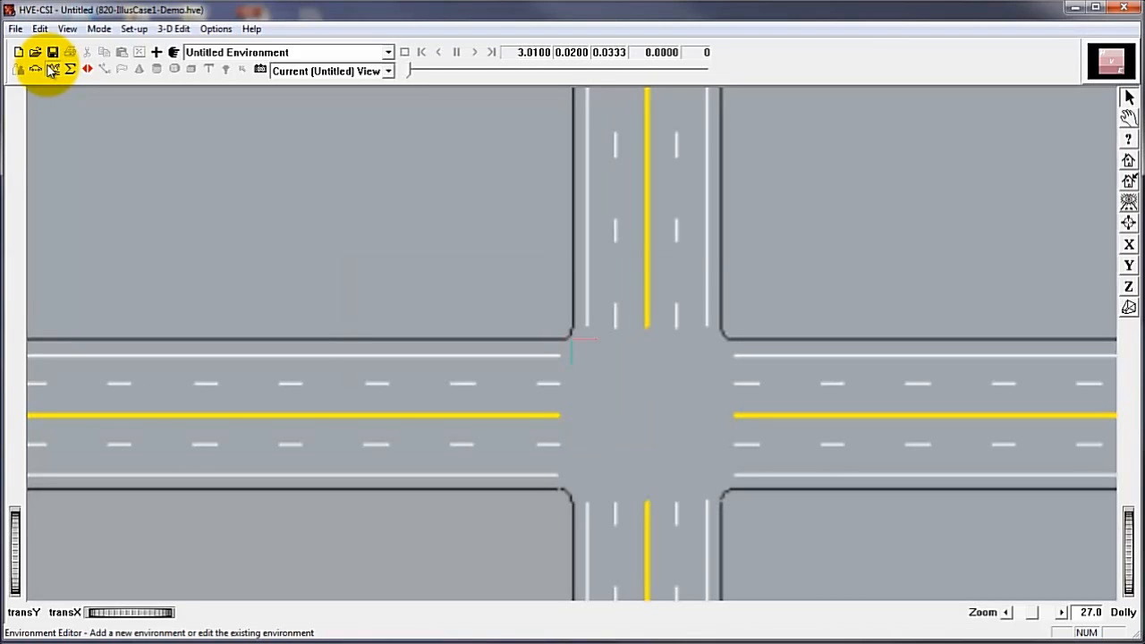
left_click(155, 53)
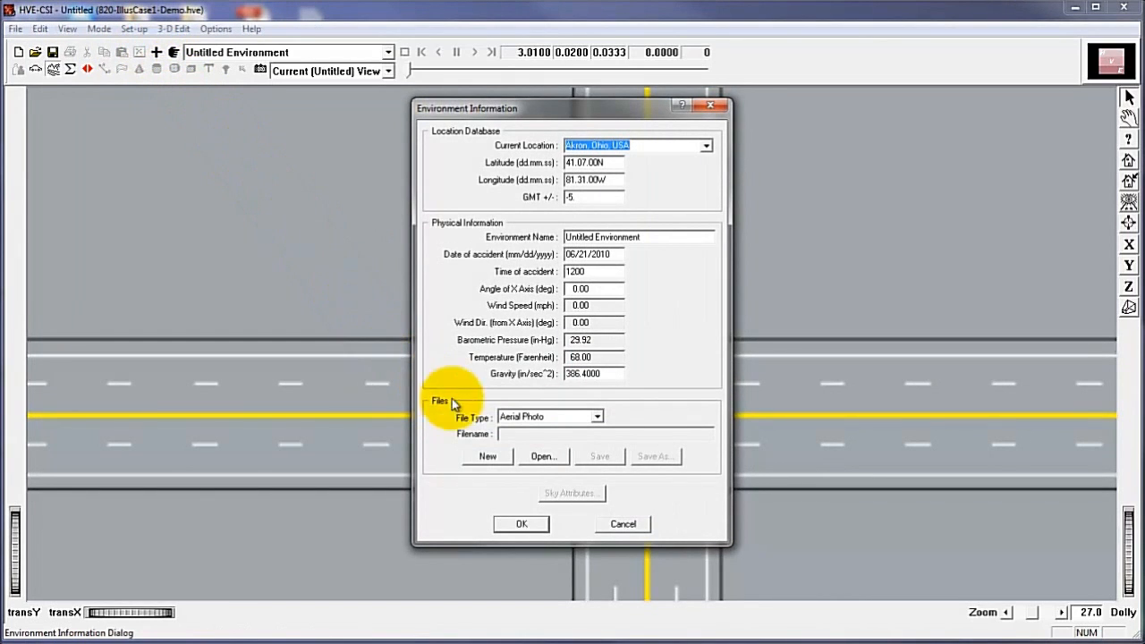
left_click(540, 458)
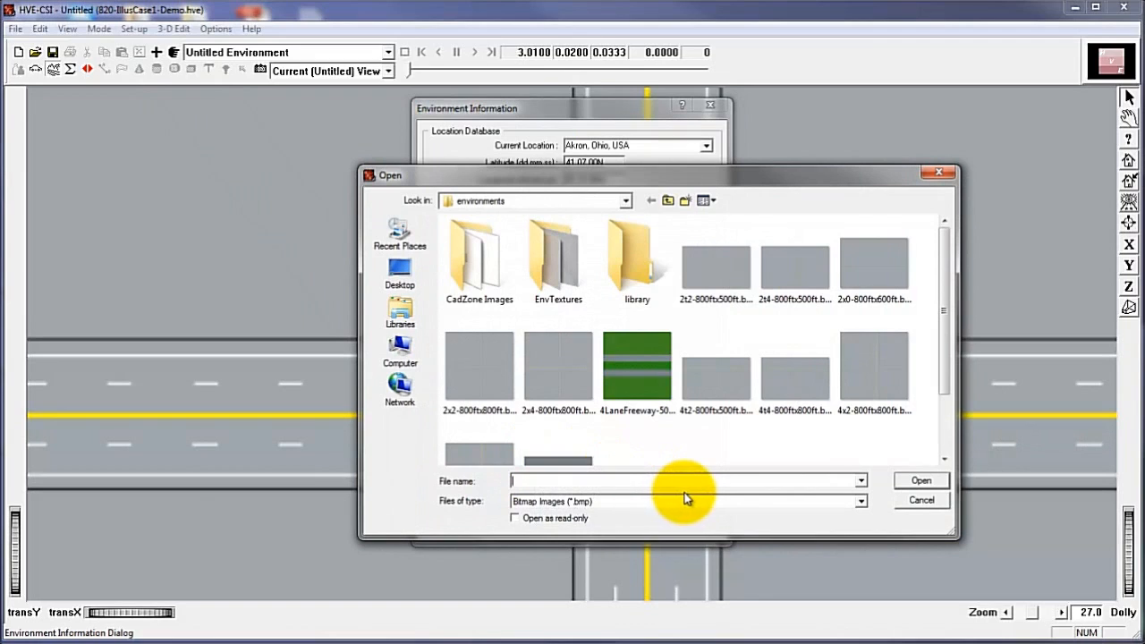
left_click(792, 504)
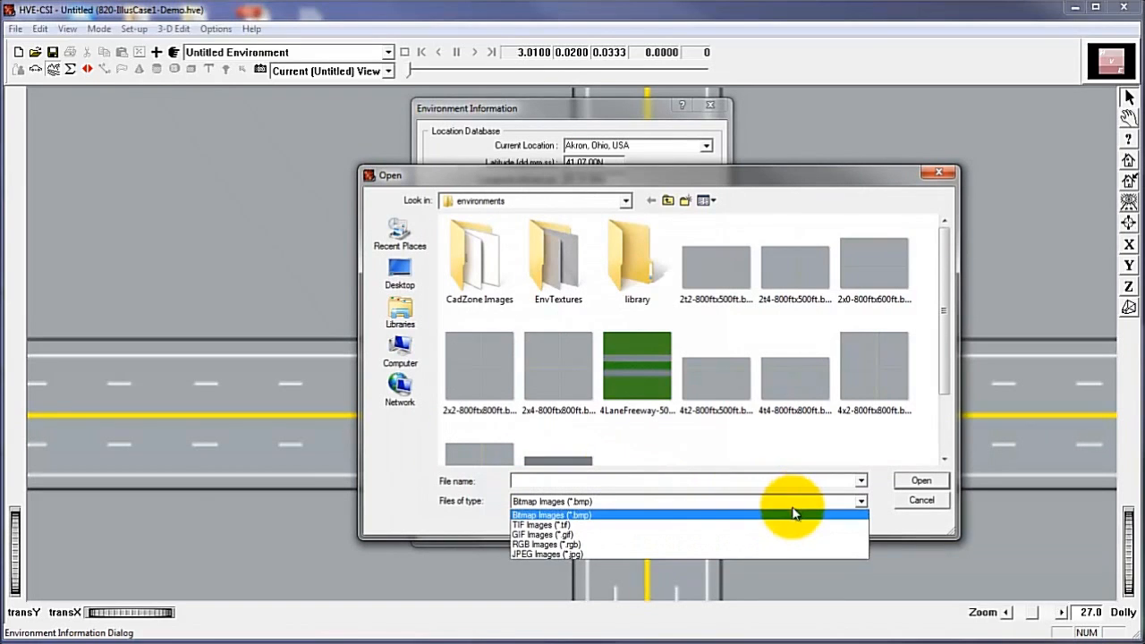
left_click(791, 554)
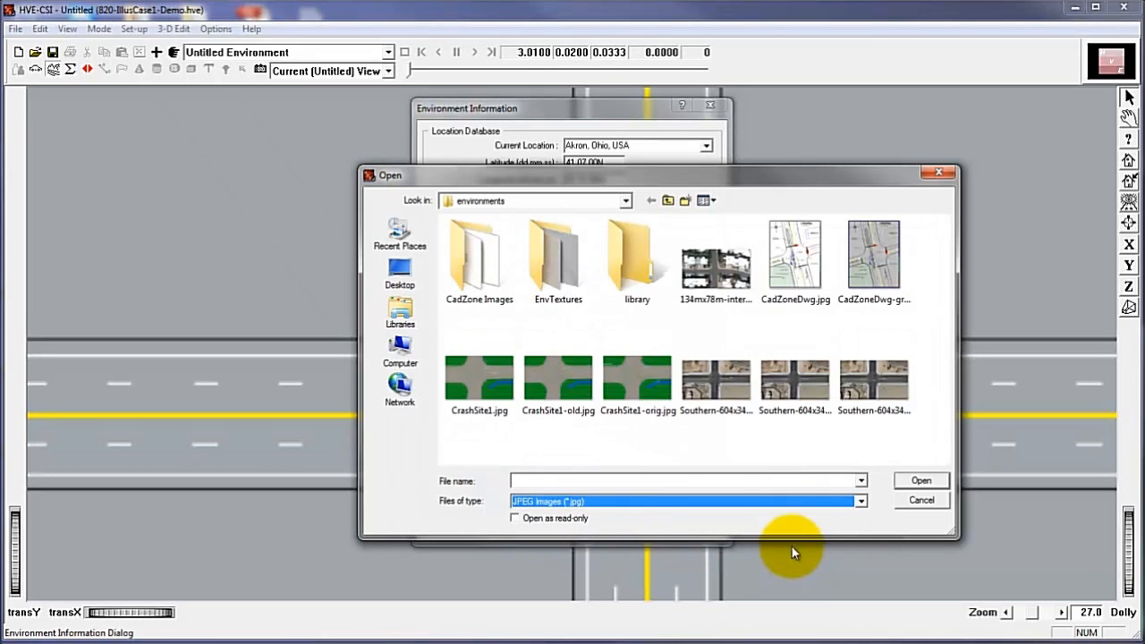
left_click(874, 394)
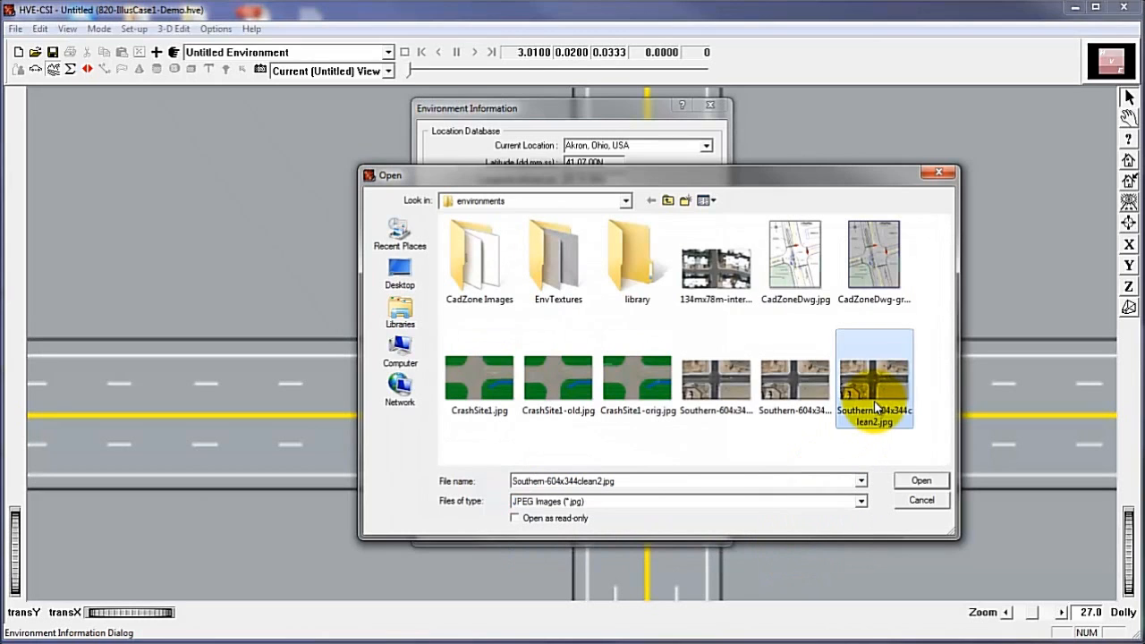
left_click(920, 481)
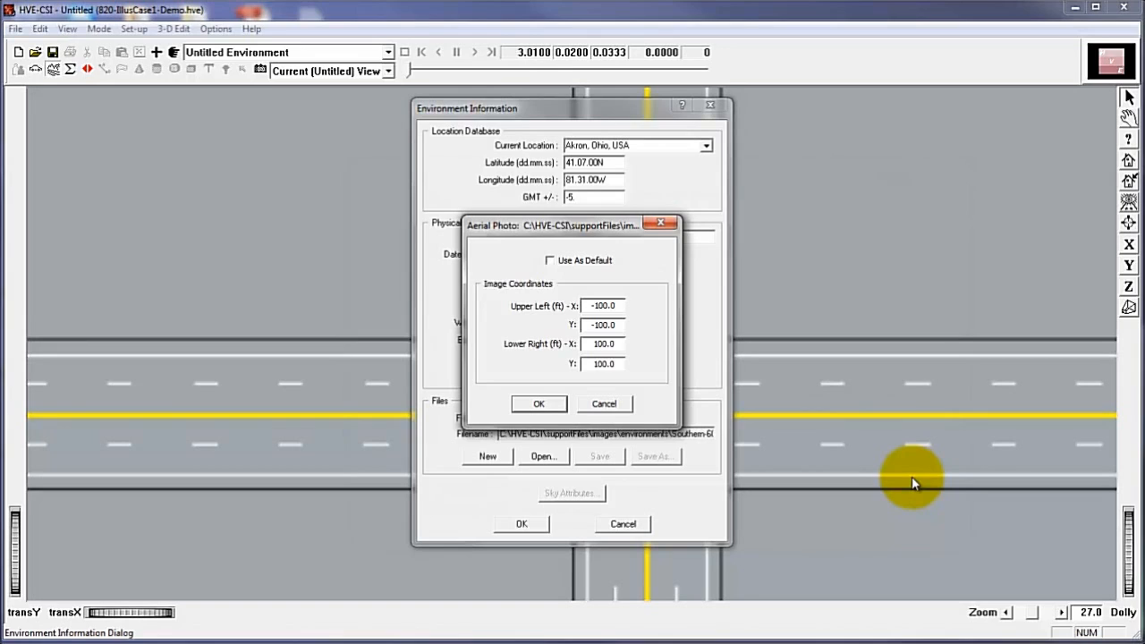
Set the aerial photo's upper-left corner to X -303, Y -152 ft and lower-right to X 299, Y 190 ft, and apply the environment
double_click(604, 306)
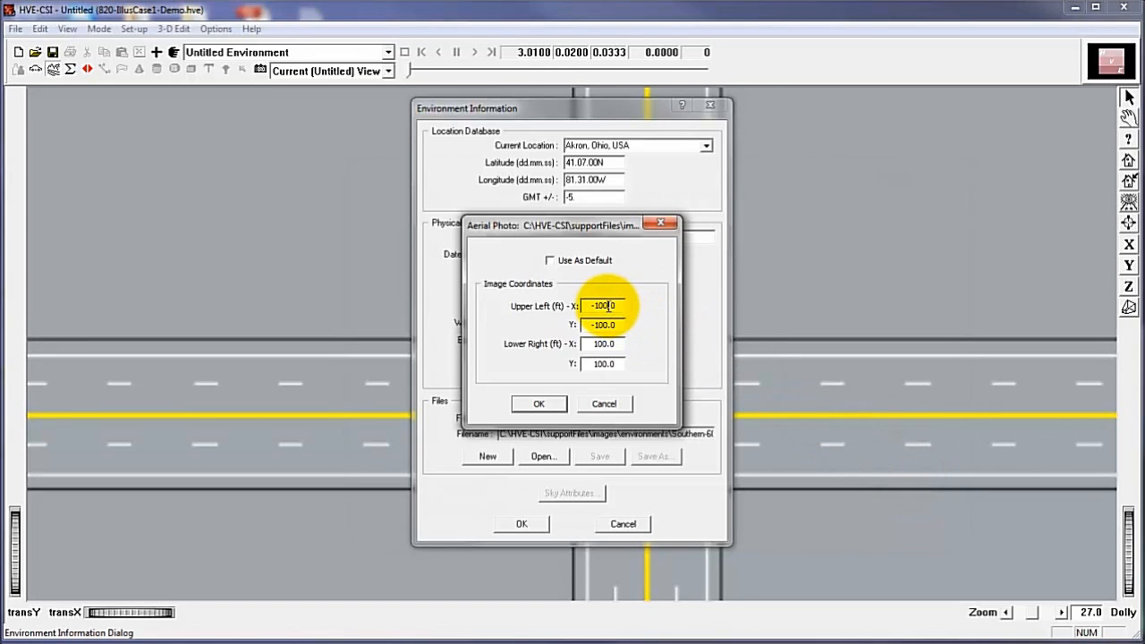
type("-303")
double_click(599, 324)
type("-152")
double_click(602, 344)
type("299")
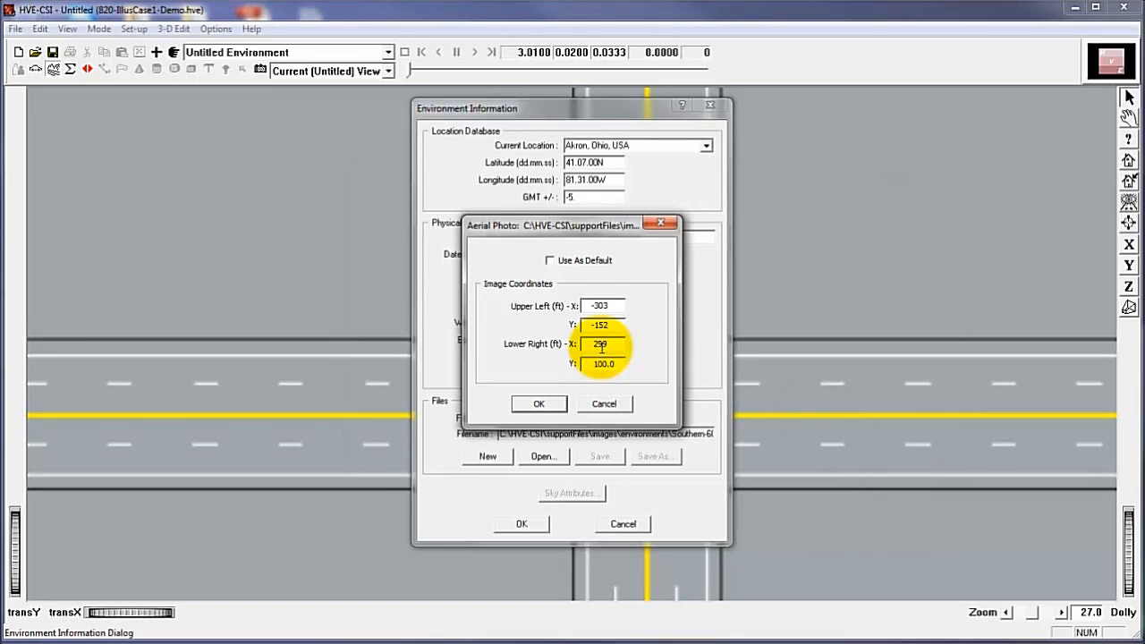
double_click(602, 363)
type("198")
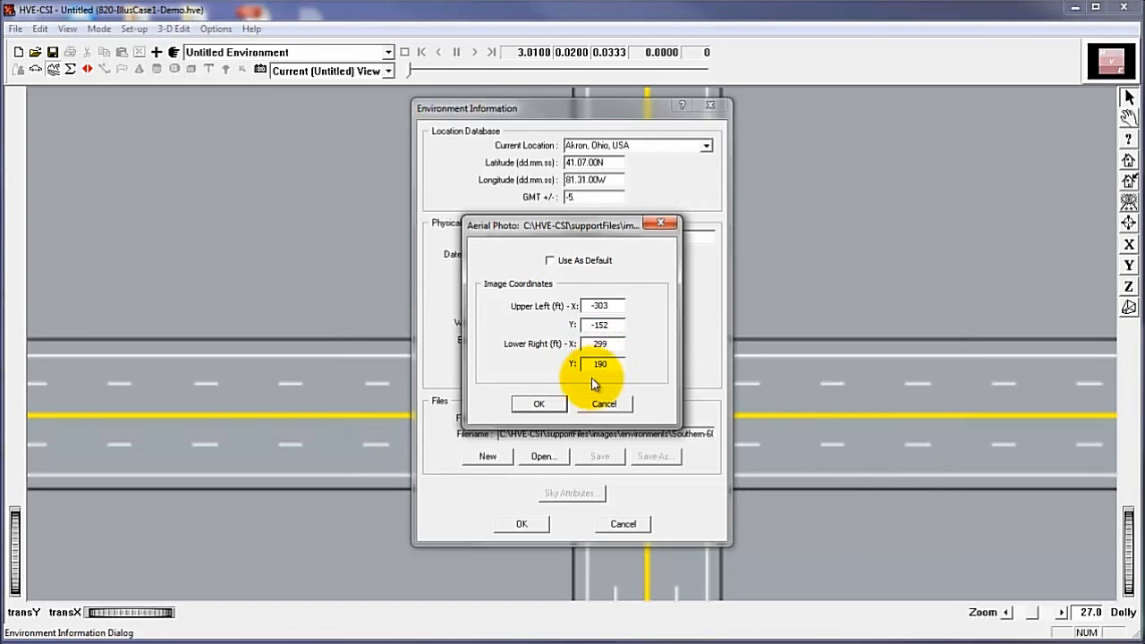
left_click(559, 405)
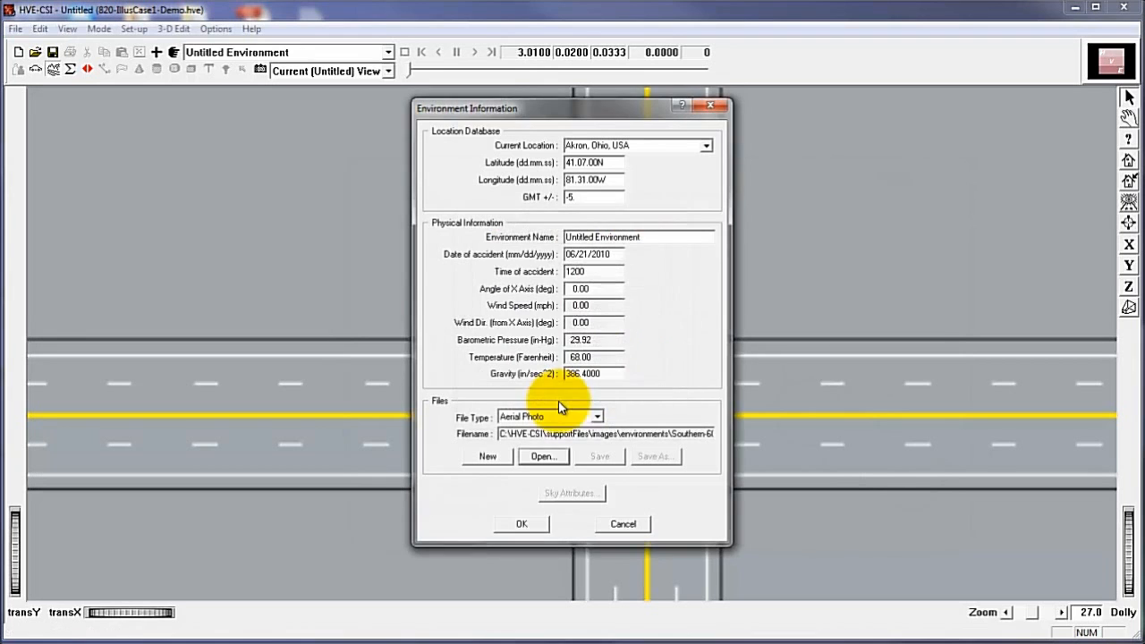
left_click(522, 525)
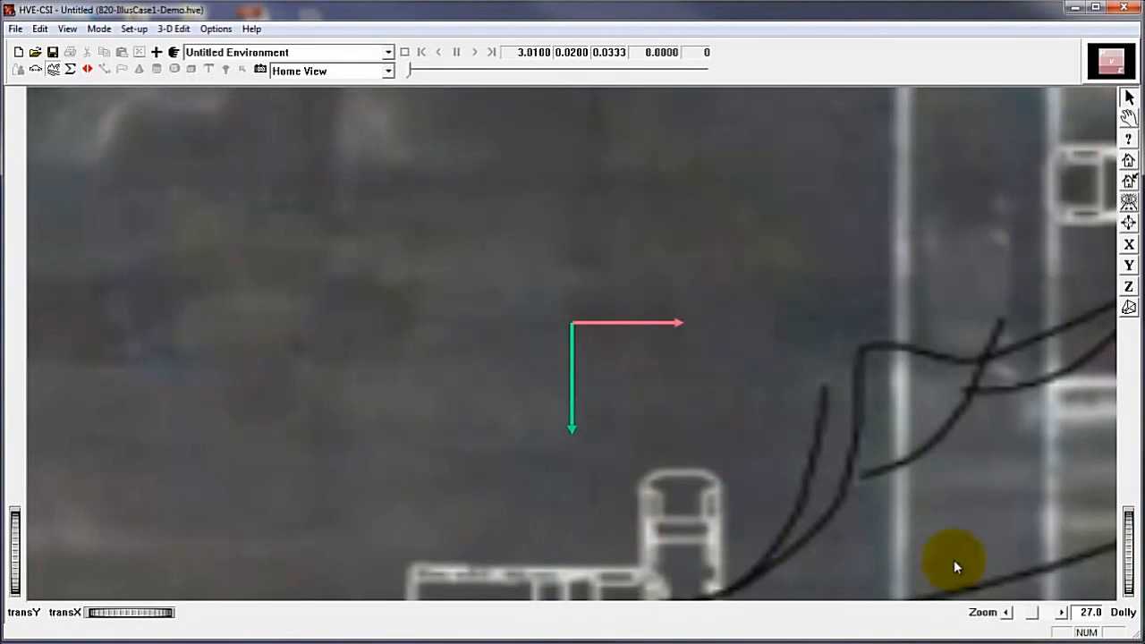
Switch to the Event Editor to work on the case's events
left_click_drag(1128, 561, 1129, 465)
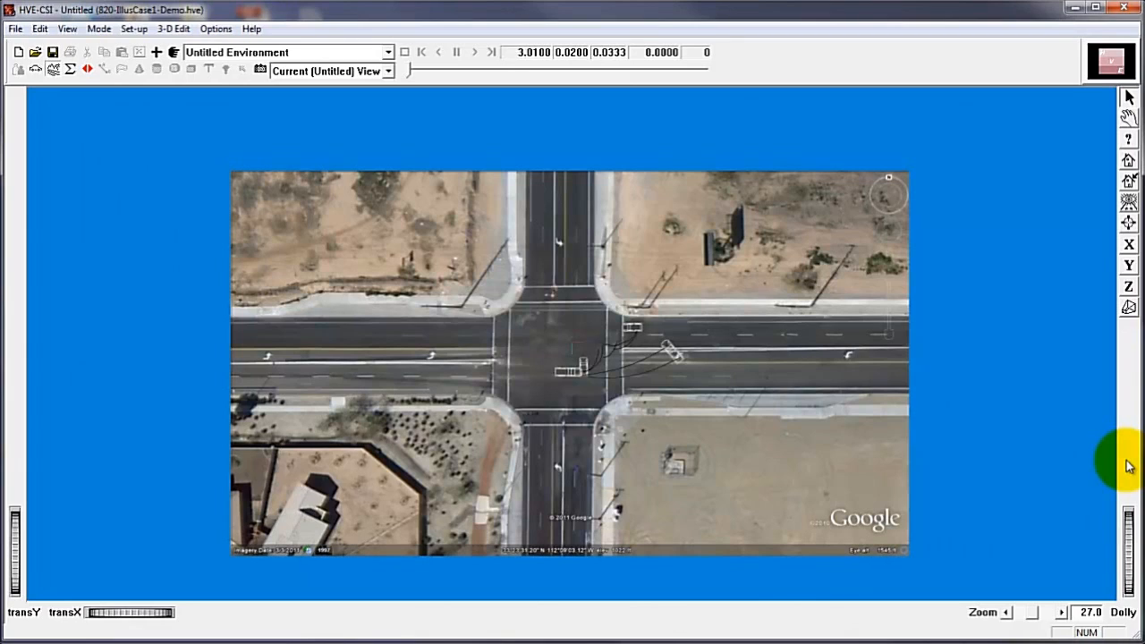
left_click(75, 73)
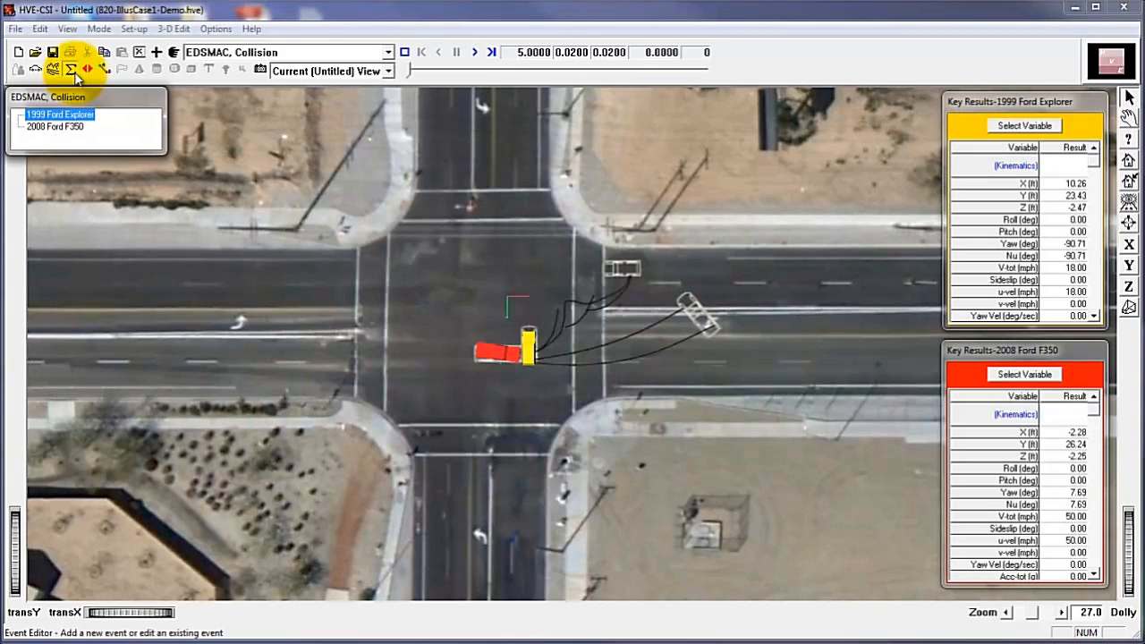
Fill in a trial event named Test with the 1999 Ford Explorer and 2008 Ford F350, check the calculation methods, and cancel it
left_click(156, 52)
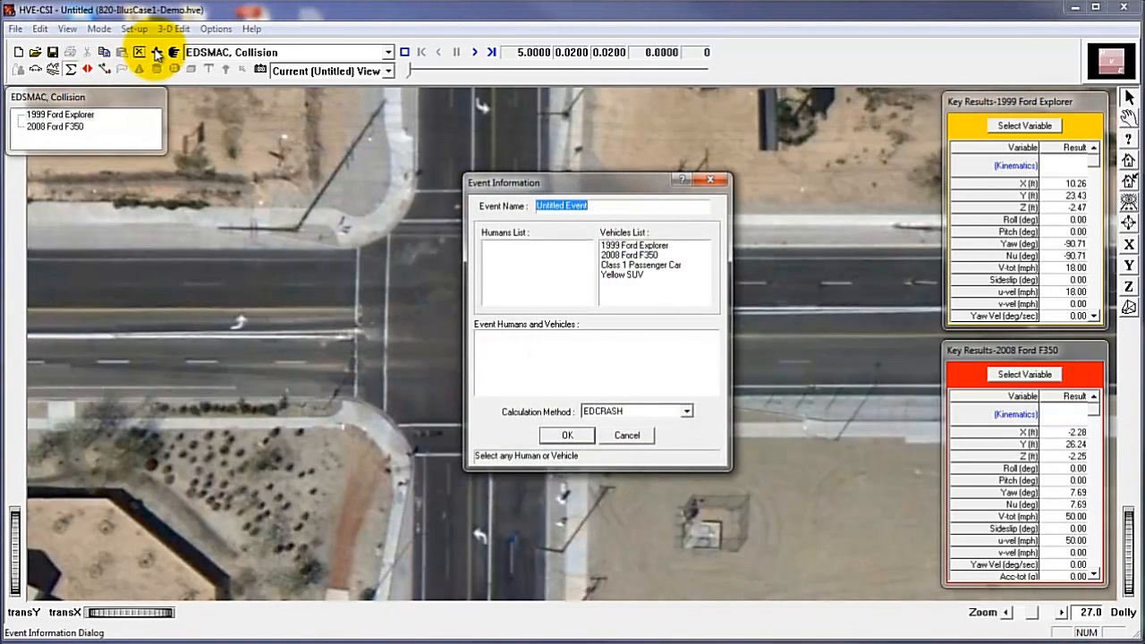
type("Test")
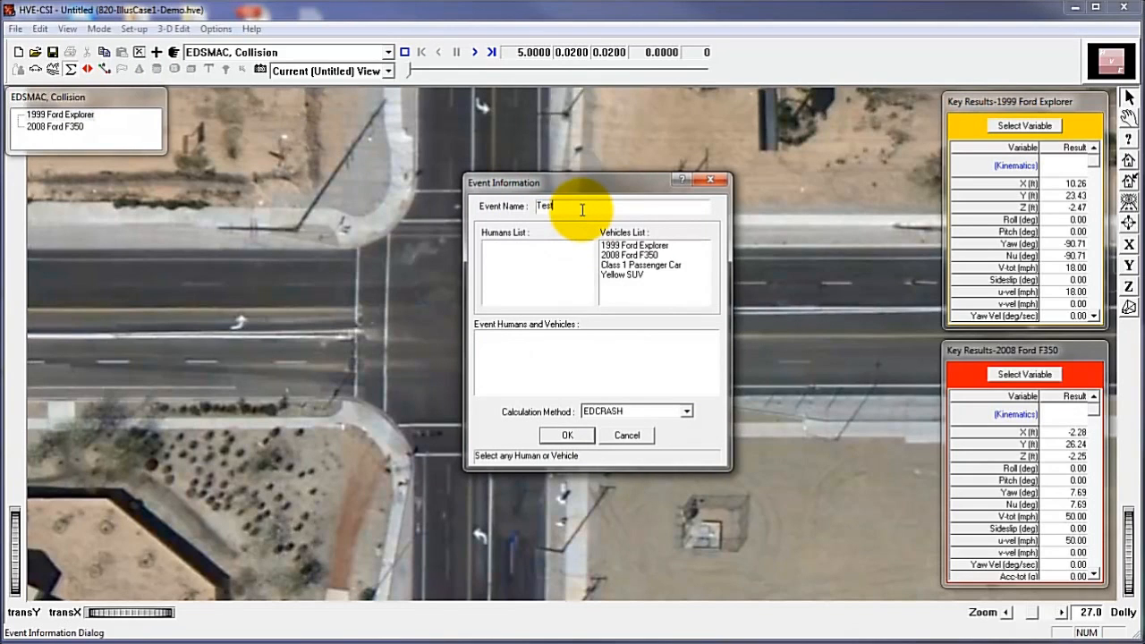
left_click(628, 245)
left_click(642, 256)
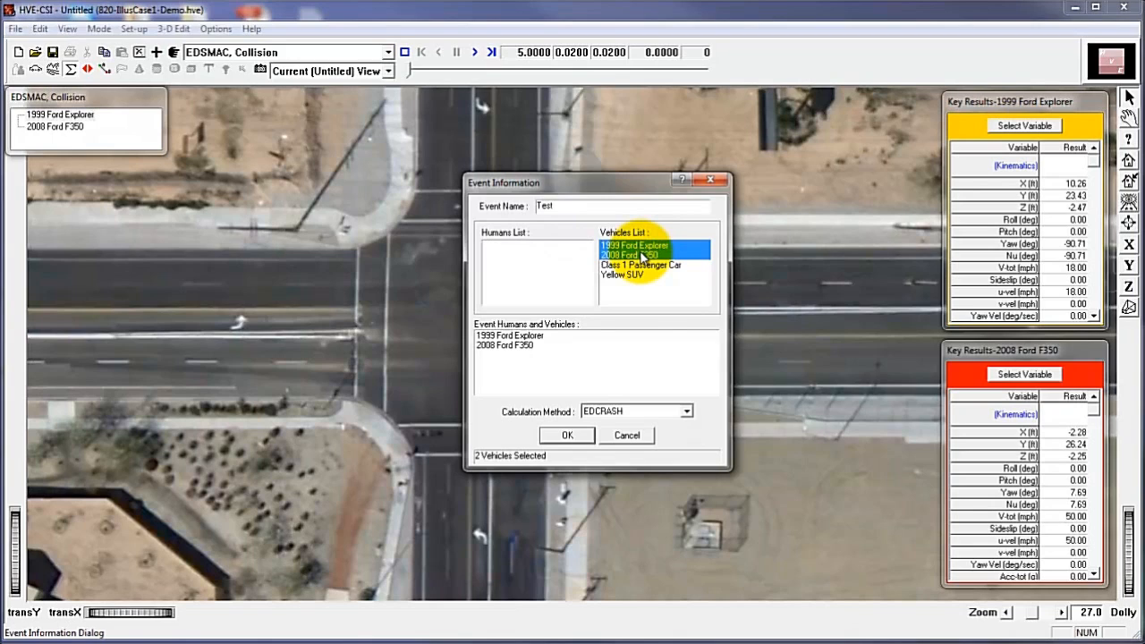
left_click(664, 411)
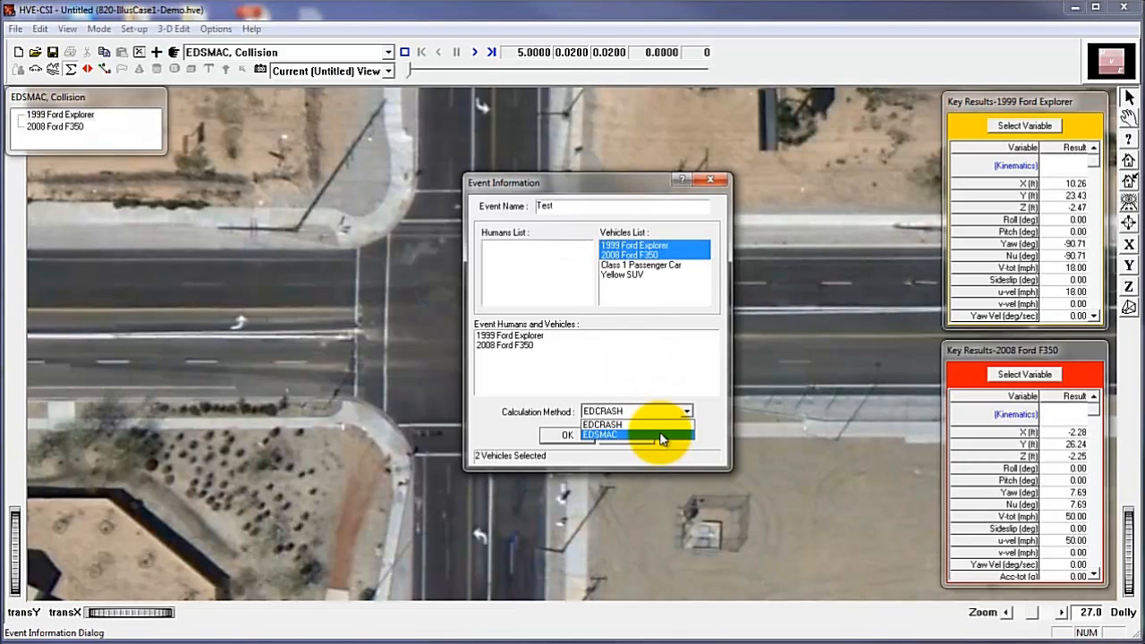
left_click(662, 447)
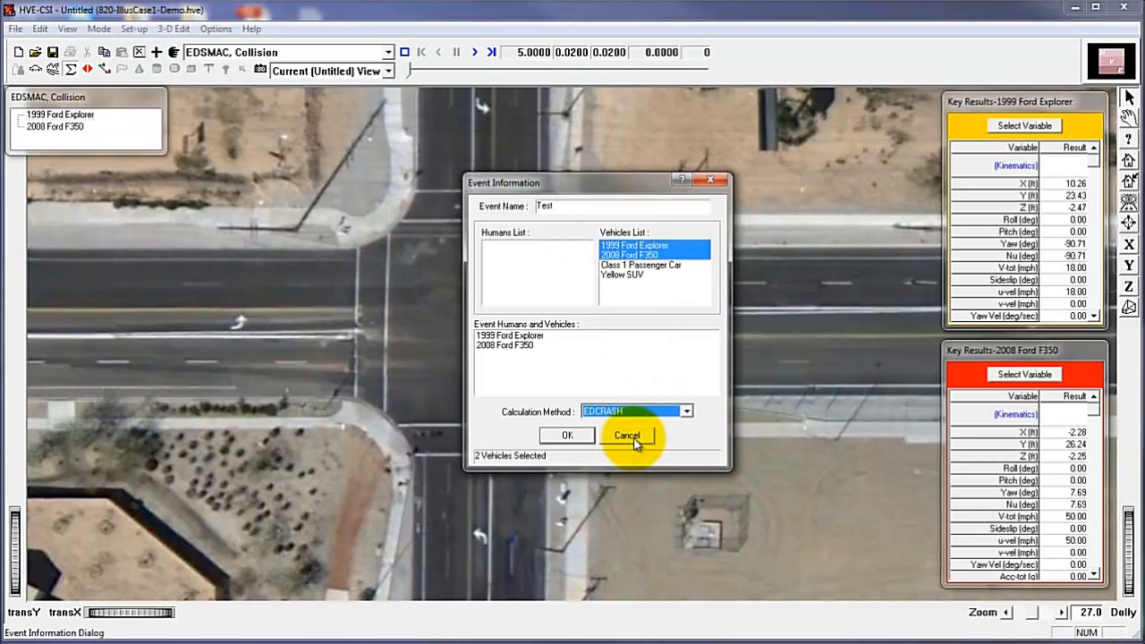
left_click(630, 438)
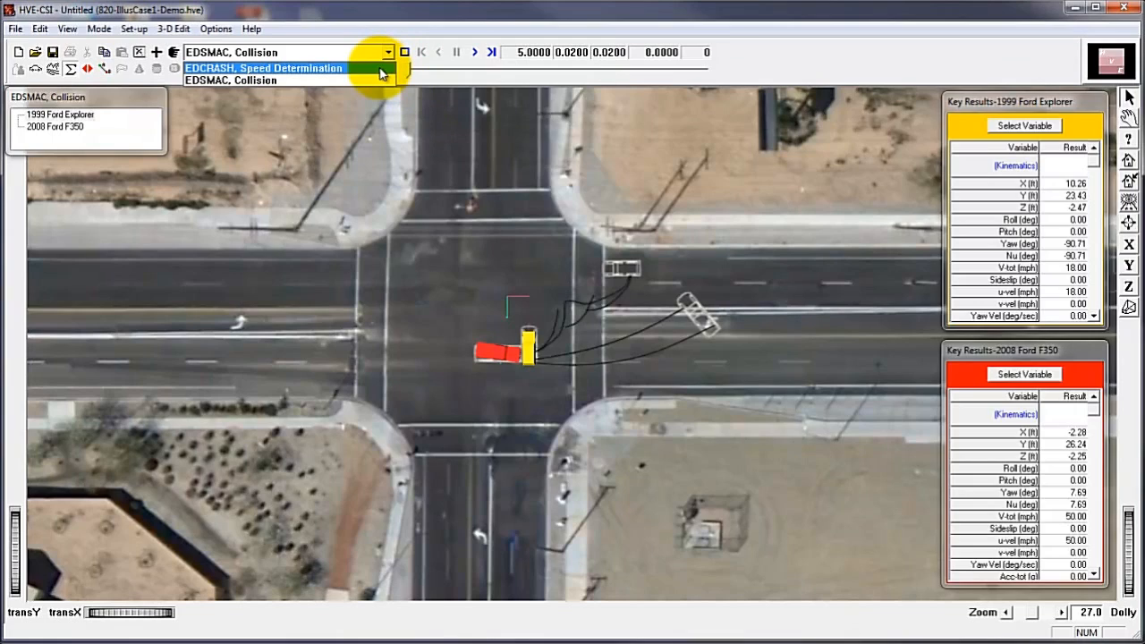
Switch to the EDCRASH, Speed Determination event and review the path locations in the 1999 Ford Explorer's position and velocity settings
left_click(385, 68)
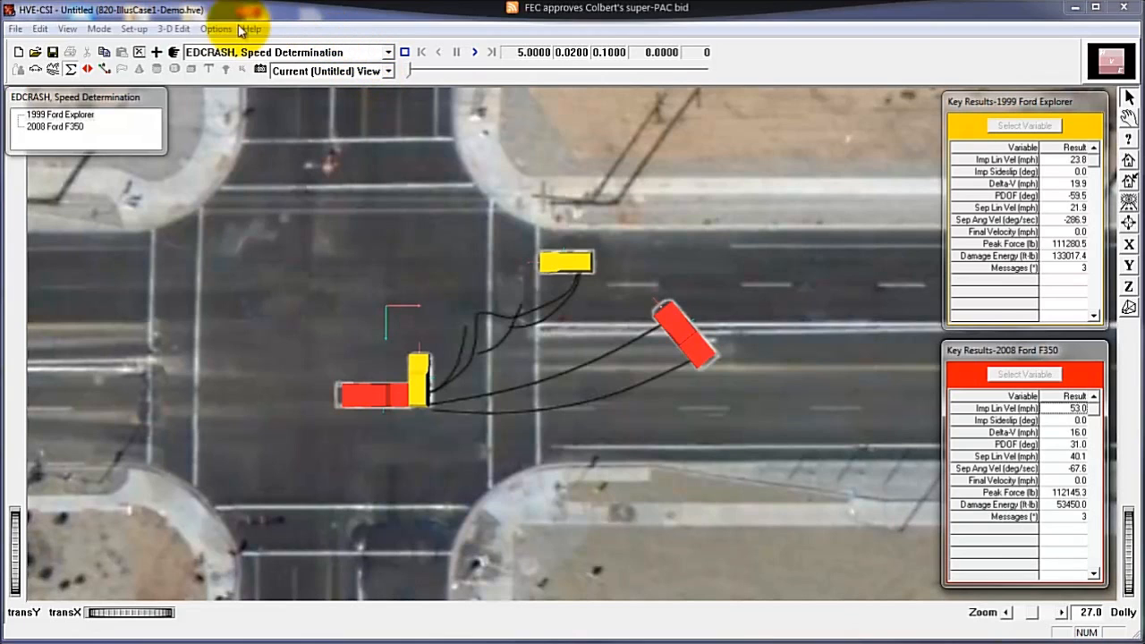
left_click(134, 29)
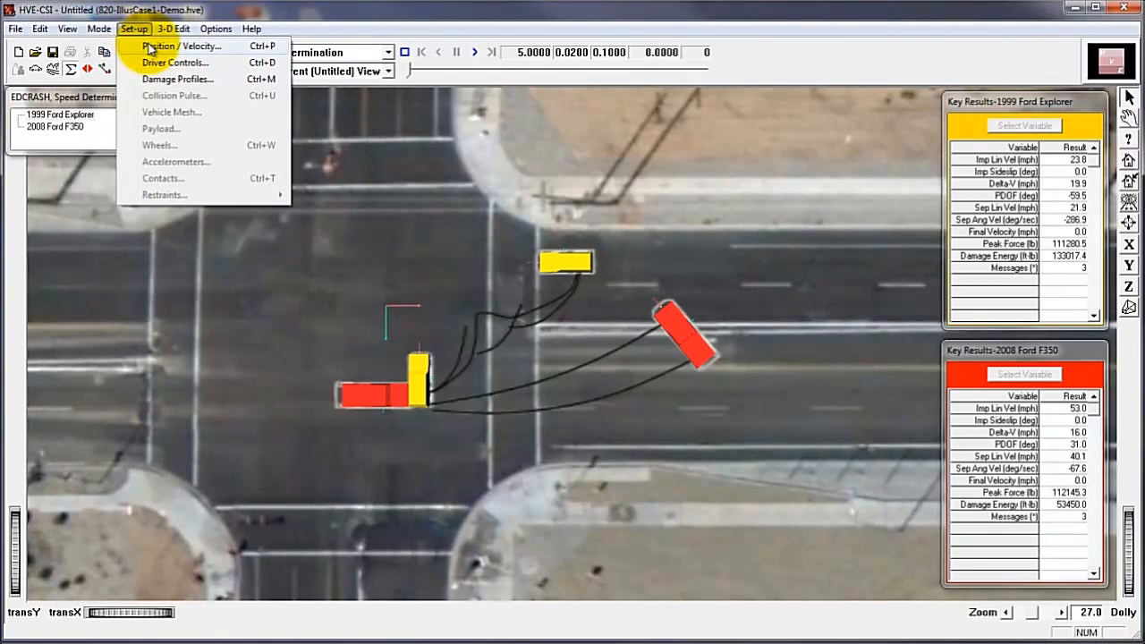
left_click(149, 49)
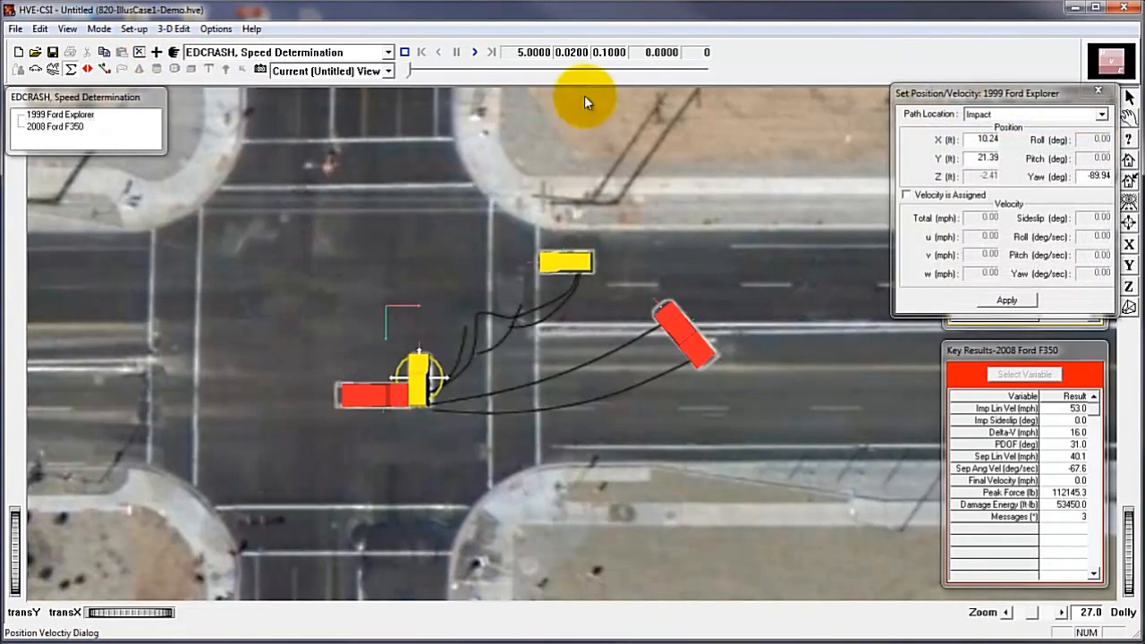
left_click(1030, 118)
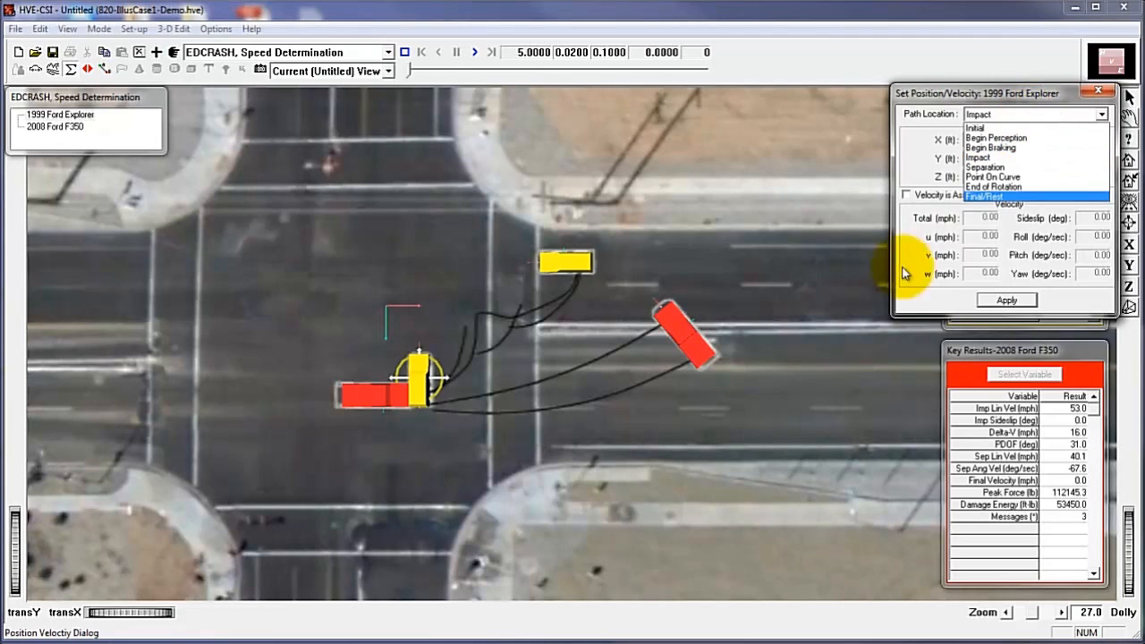
left_click(848, 291)
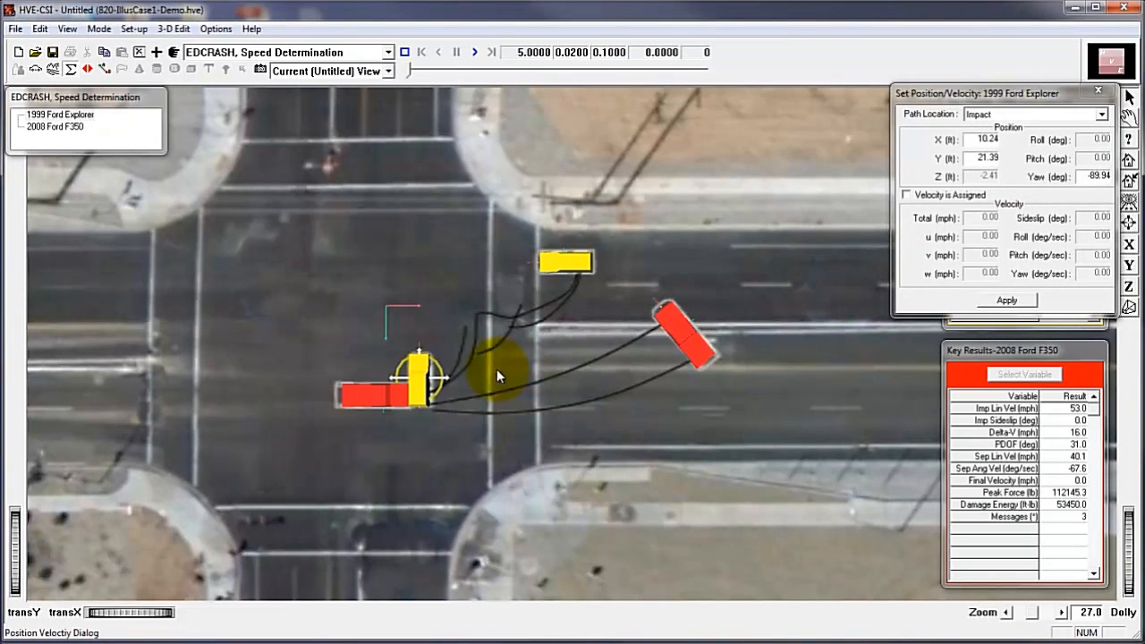
Move the 1999 Ford Explorer's Final/Rest position to about X 53.5, Y -12.9 ft, and apply a yaw of -540 degrees
left_click(581, 264)
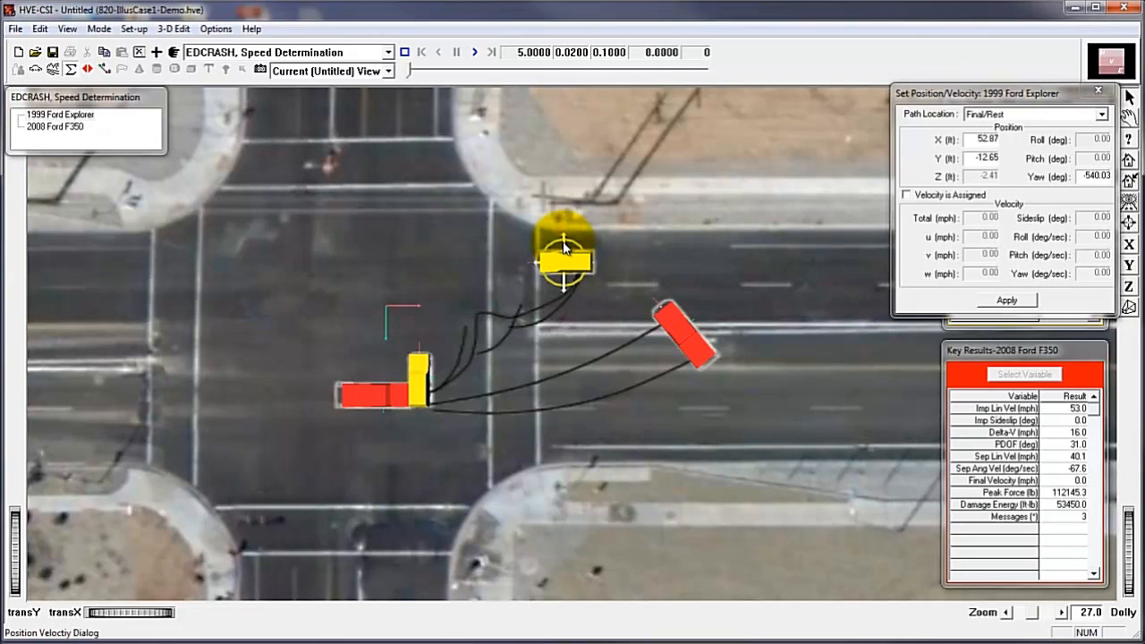
mouse_move(564, 249)
left_mouse_down()
mouse_move(564, 204)
mouse_move(559, 234)
mouse_move(601, 257)
mouse_move(566, 248)
left_mouse_up()
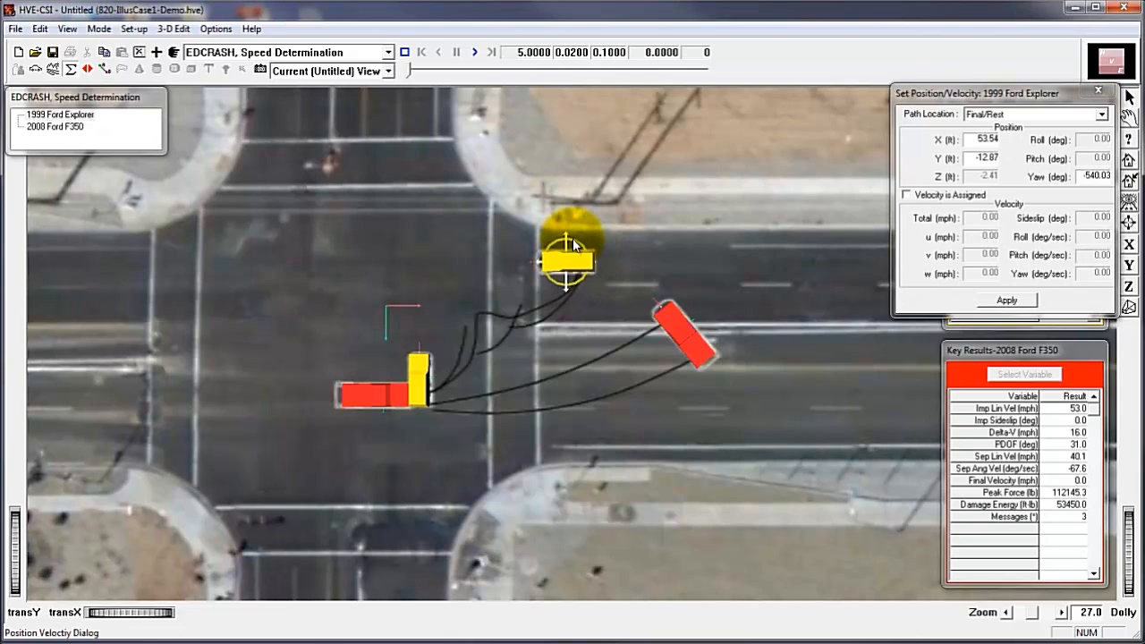
mouse_move(575, 243)
right_mouse_down()
mouse_move(552, 241)
mouse_move(576, 245)
right_mouse_up()
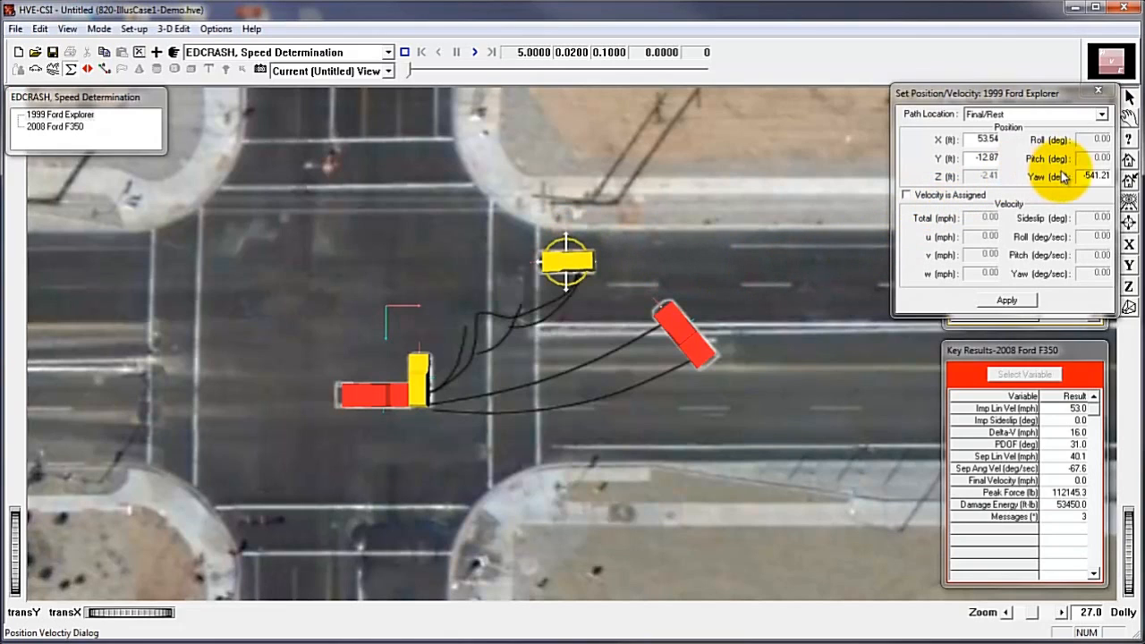
double_click(1096, 176)
type("540")
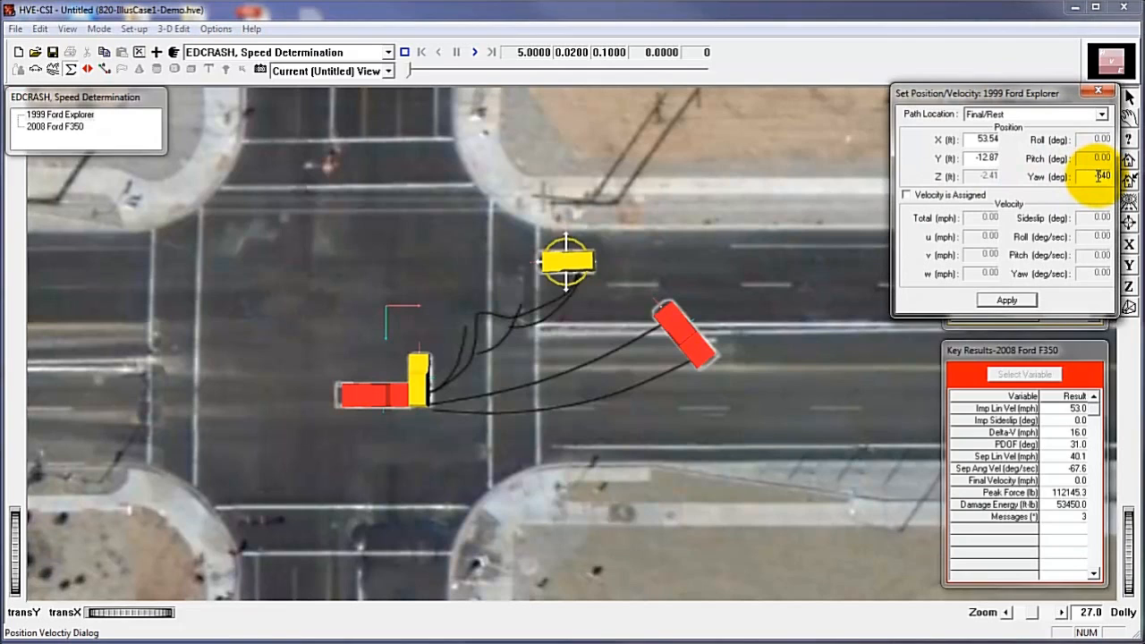
key("Return")
left_click(1014, 301)
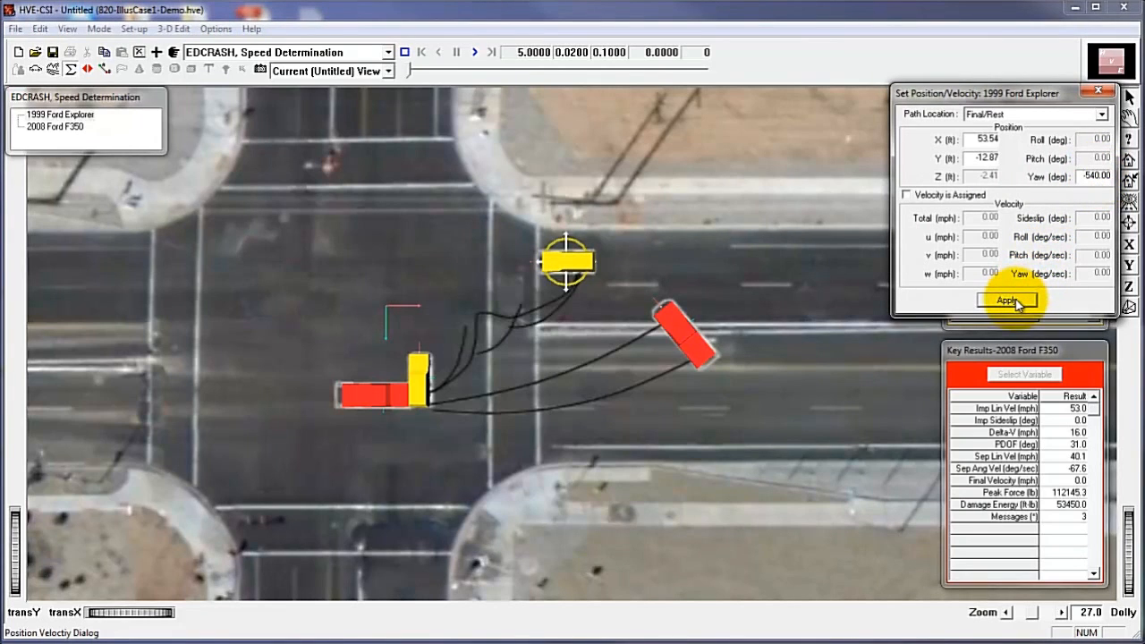
left_click(1102, 92)
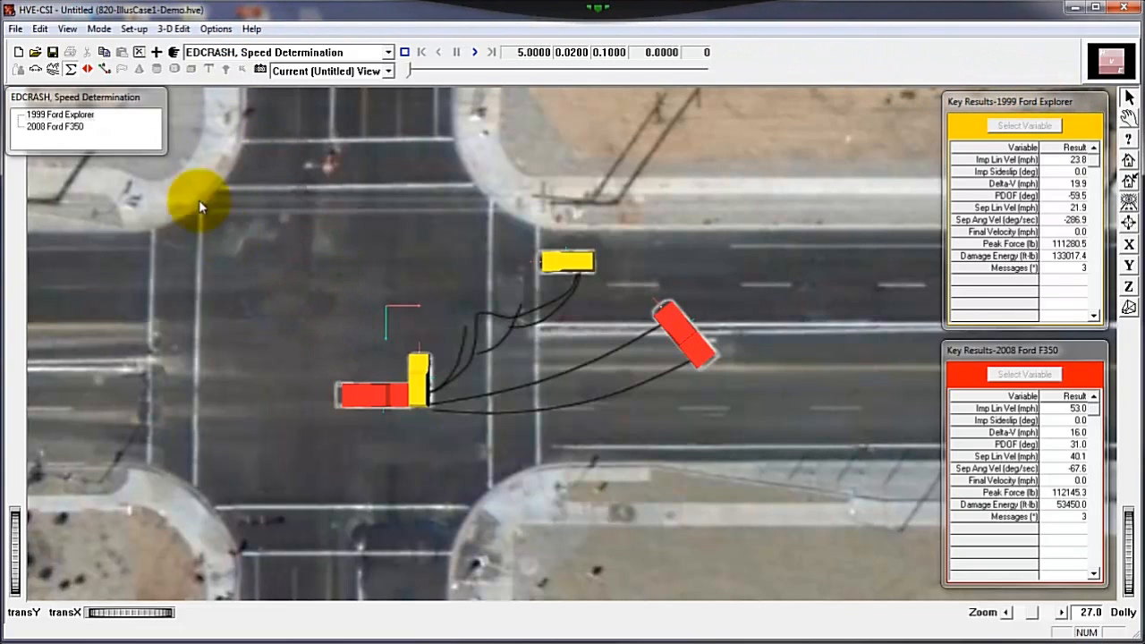
Examine the 1999 Ford Explorer's driver controls wheel data and its damage profile data
left_click(62, 115)
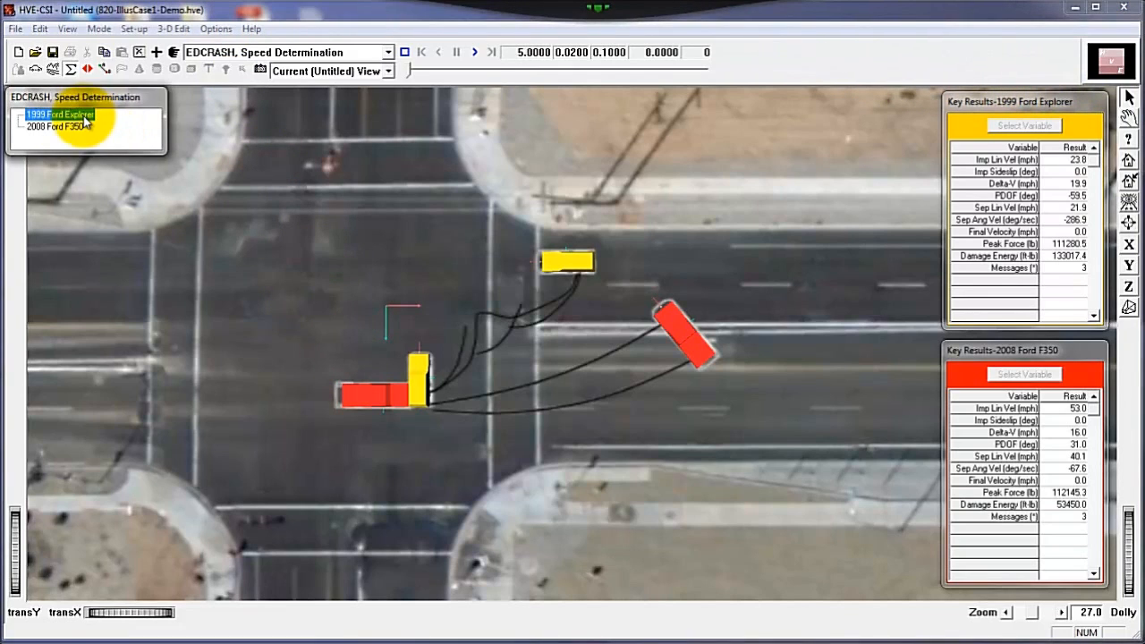
left_click(135, 29)
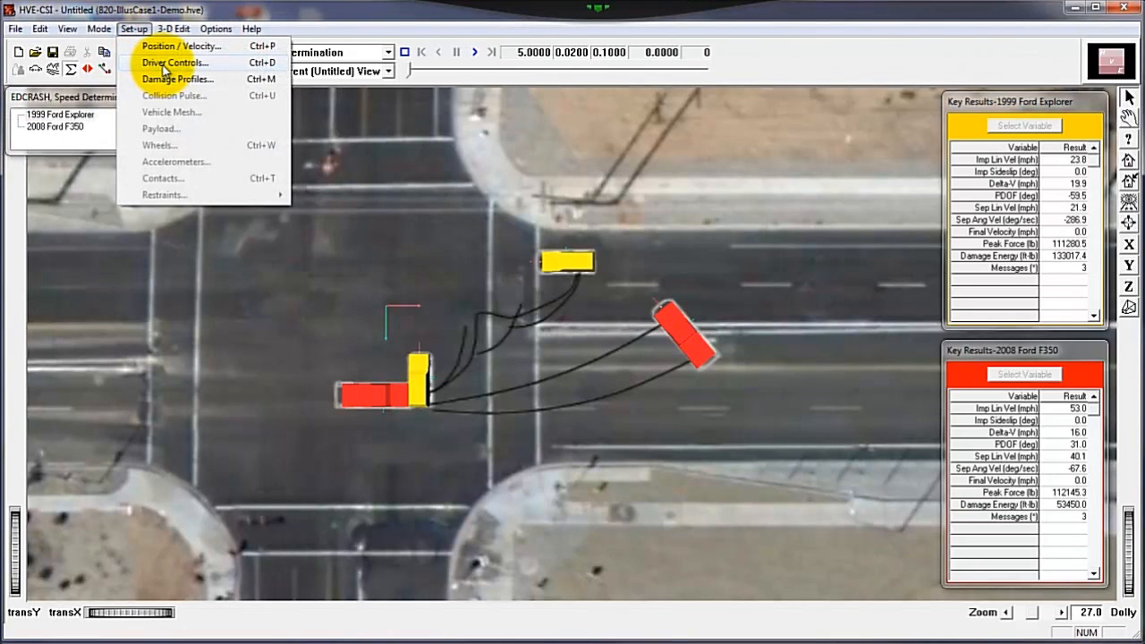
left_click(164, 67)
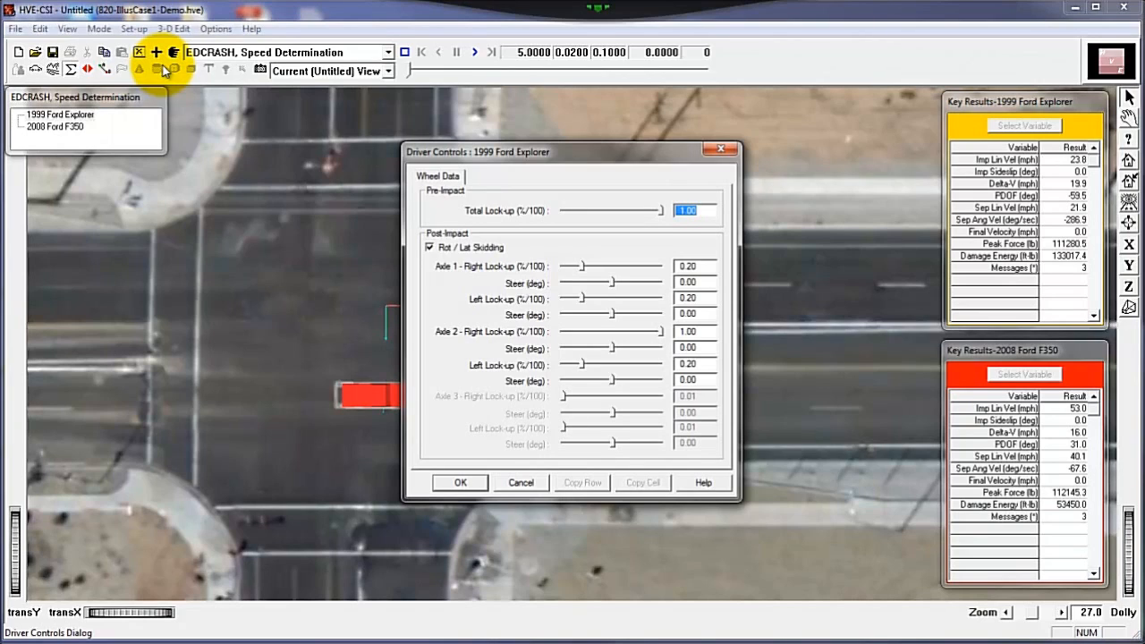
left_click(457, 484)
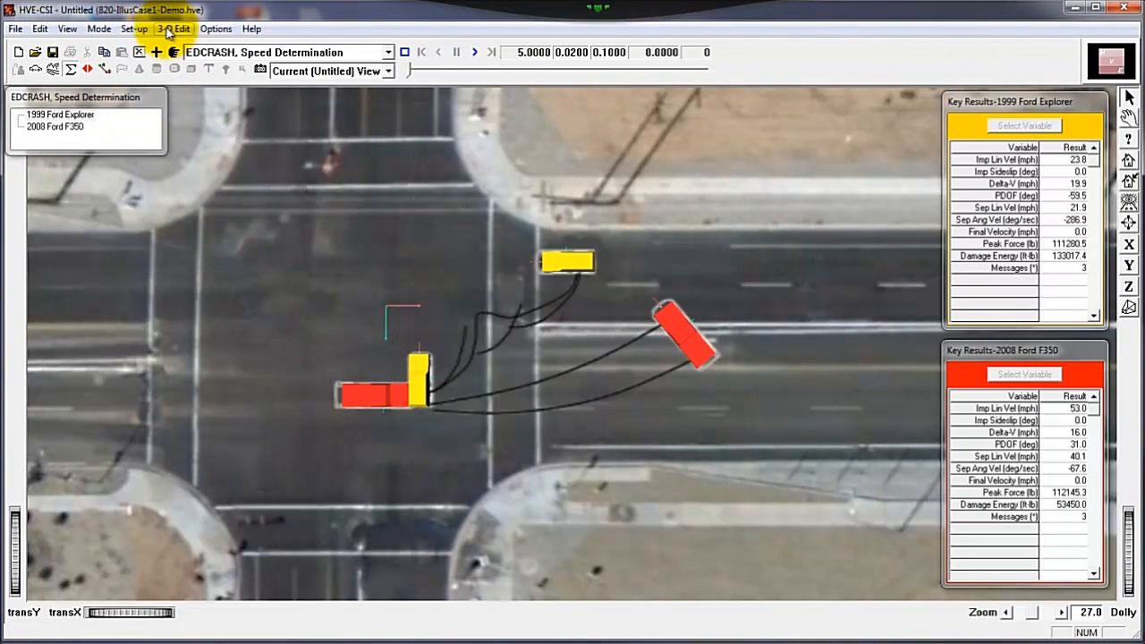
left_click(139, 29)
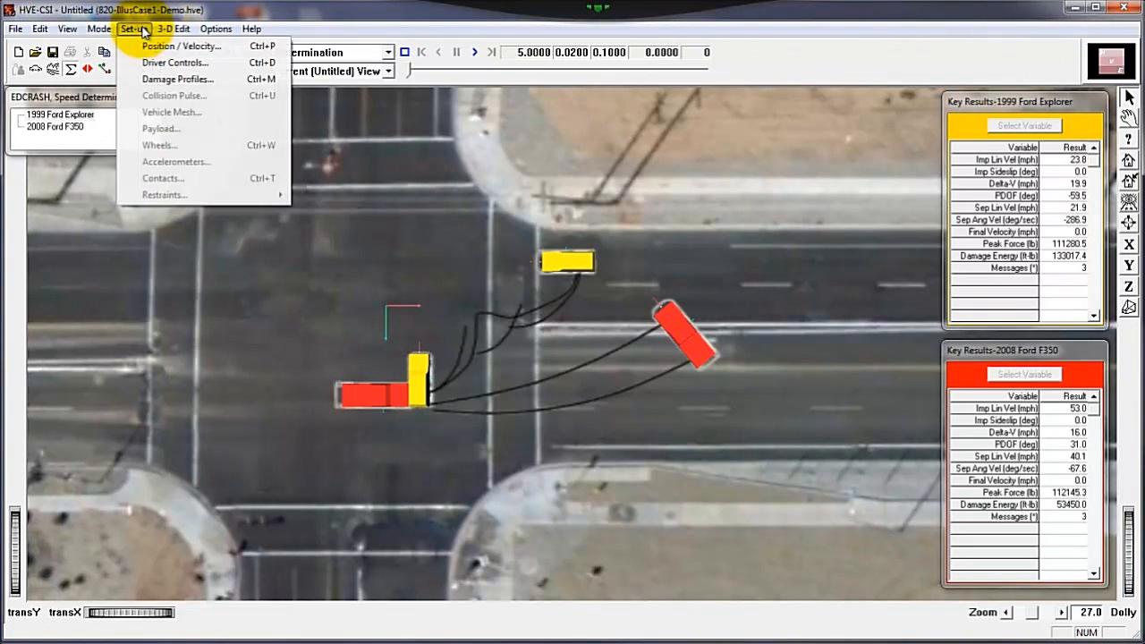
left_click(155, 80)
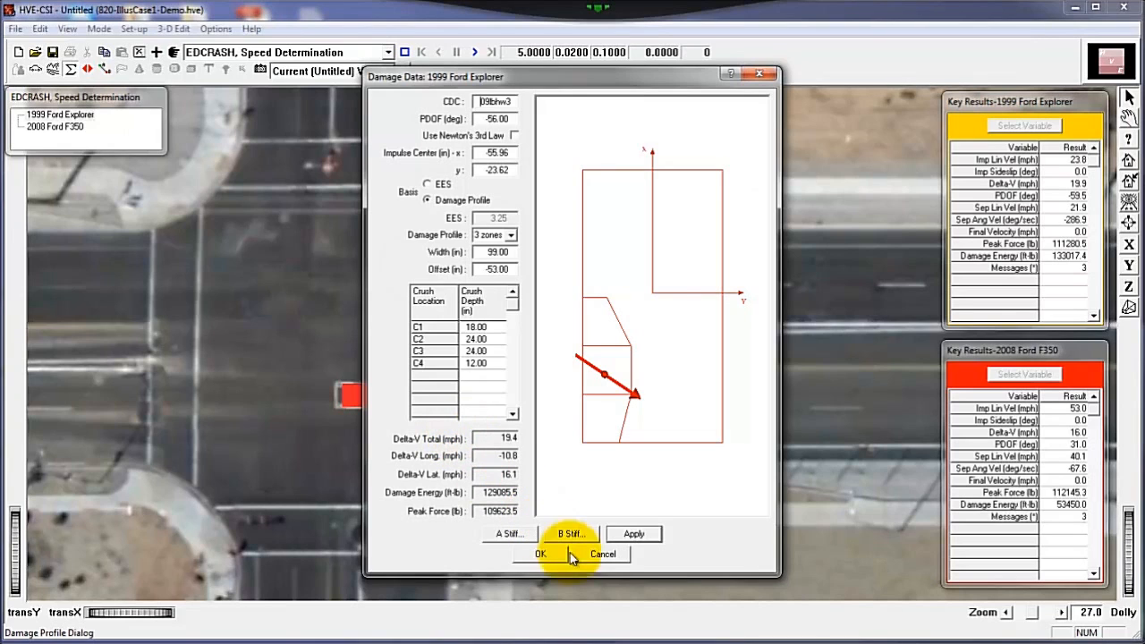
left_click(607, 553)
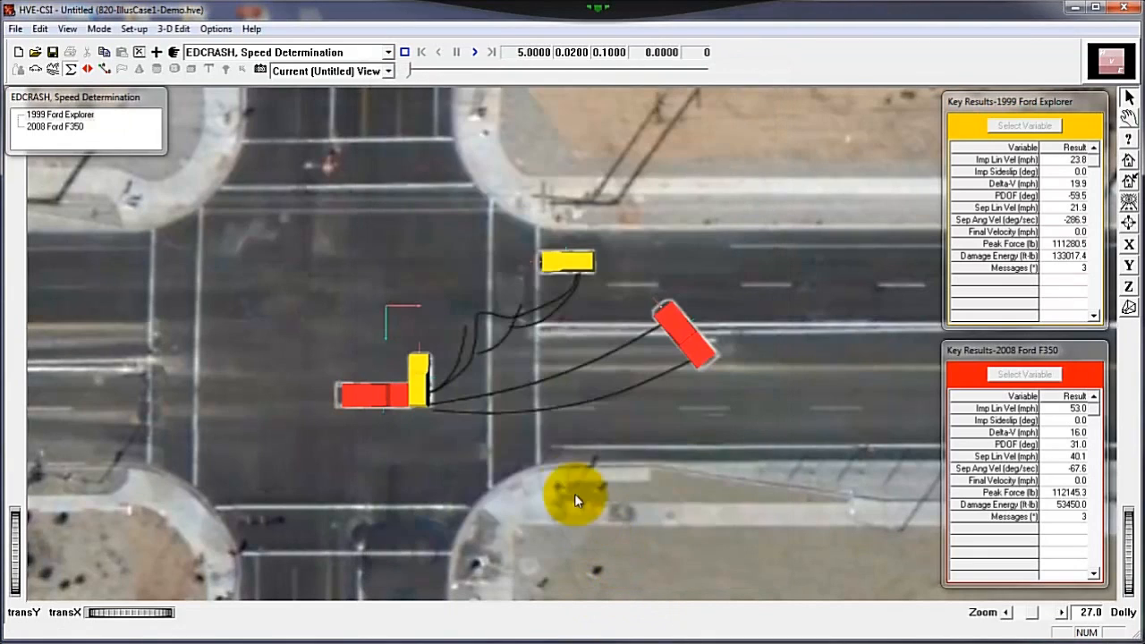
left_click(224, 33)
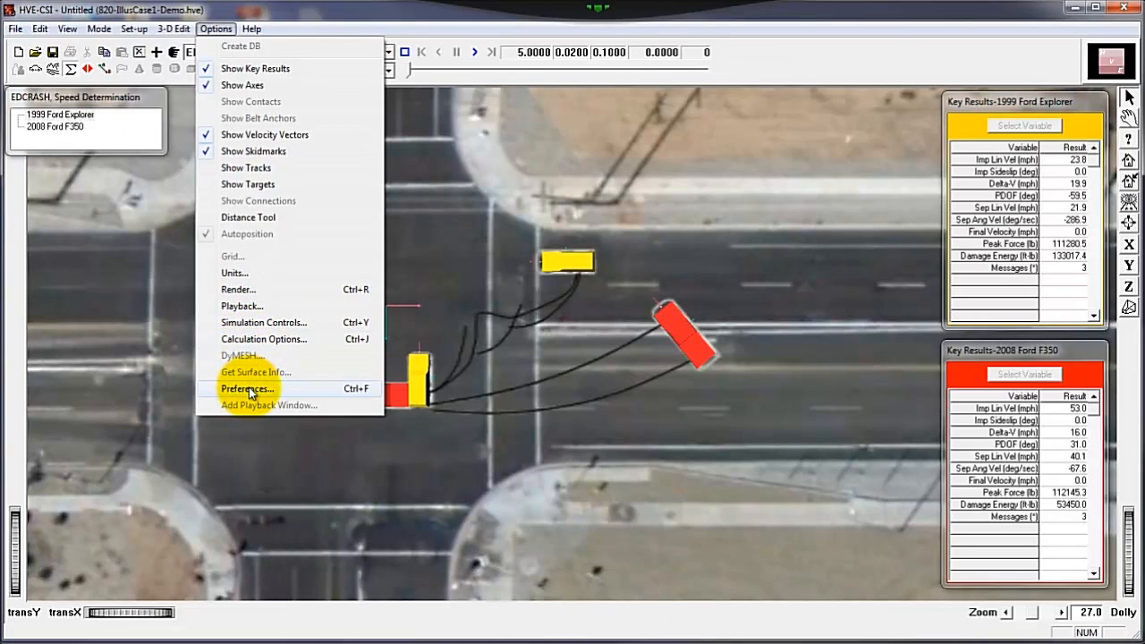
left_click(263, 463)
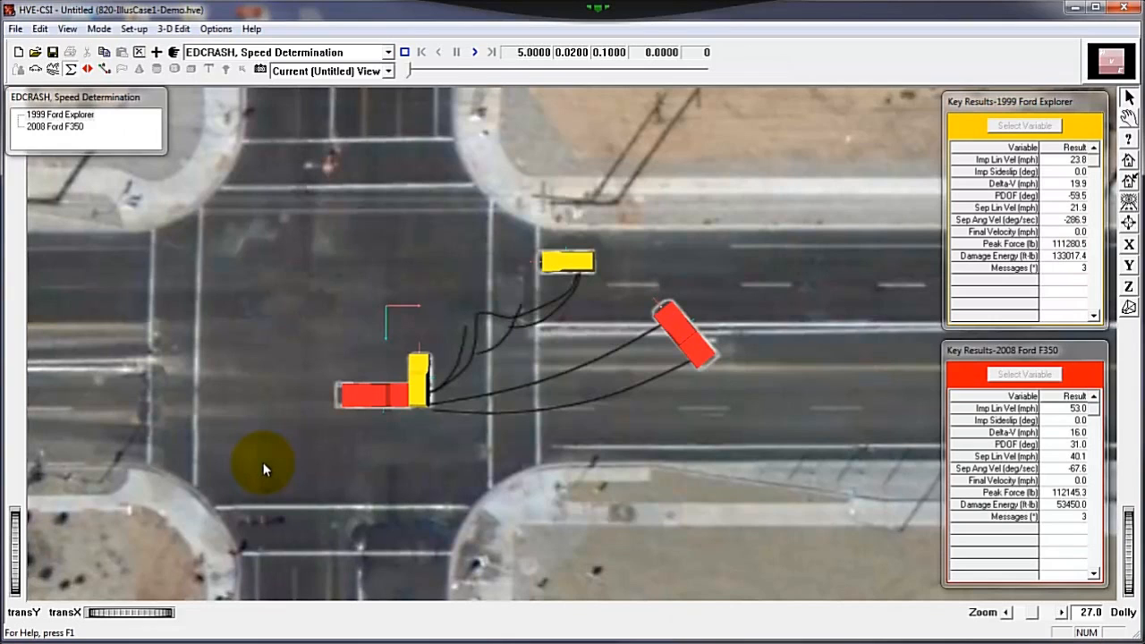
Reset the EDCRASH speed determination event and run it again to recalculate the key results for both vehicles
left_click(404, 52)
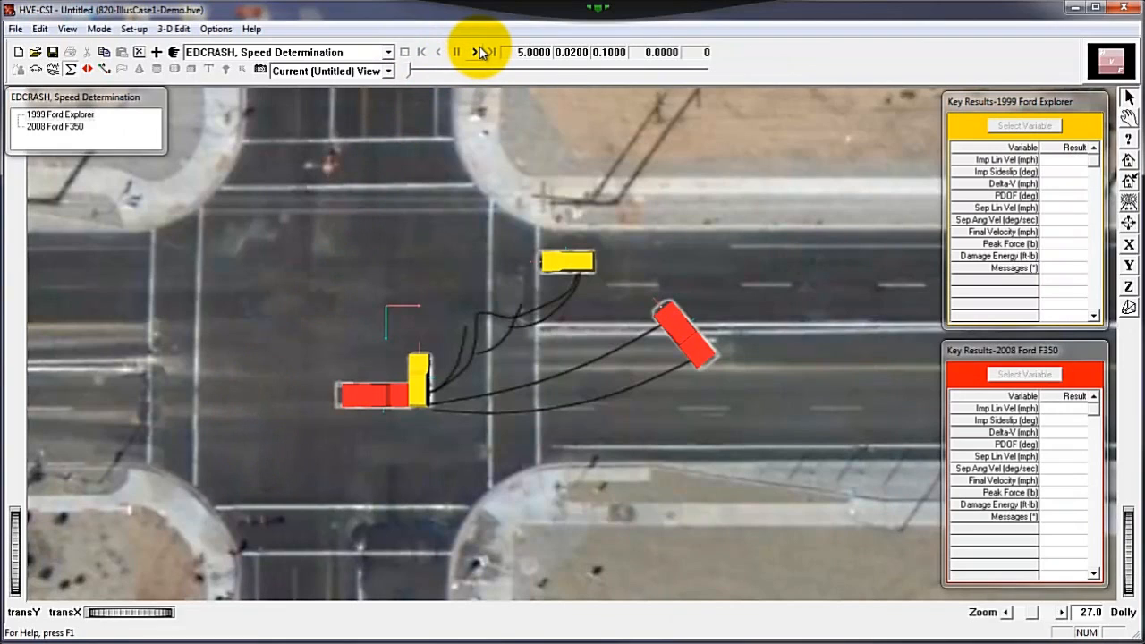
left_click(480, 52)
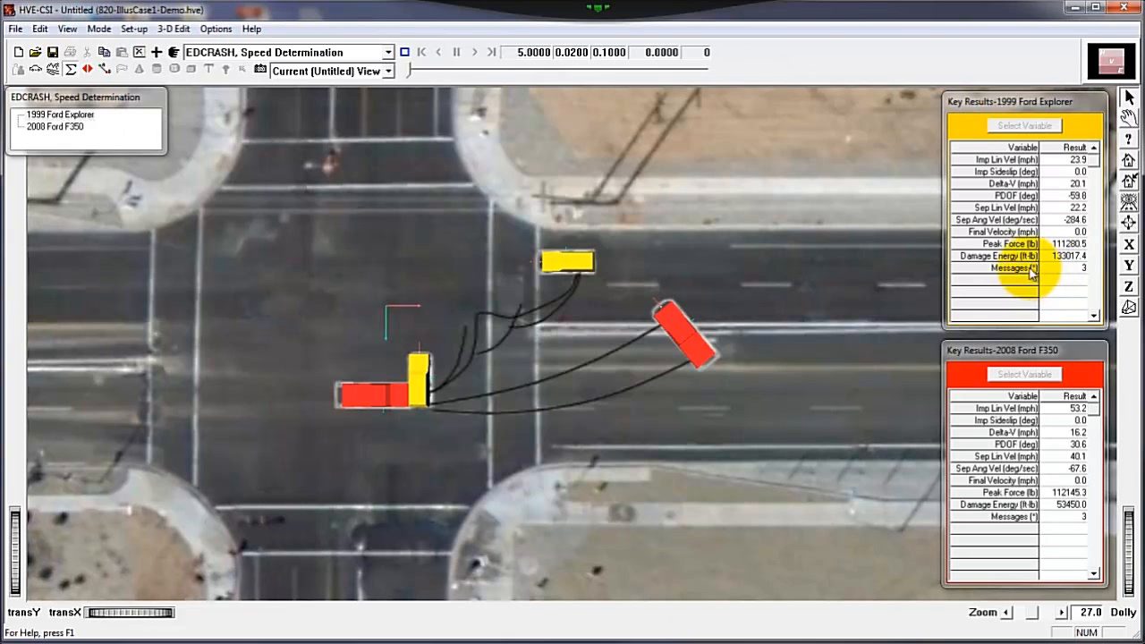
Switch to the EDSMAC, Collision event and review the 1999 Ford Explorer's initial position and velocity settings
left_click(388, 52)
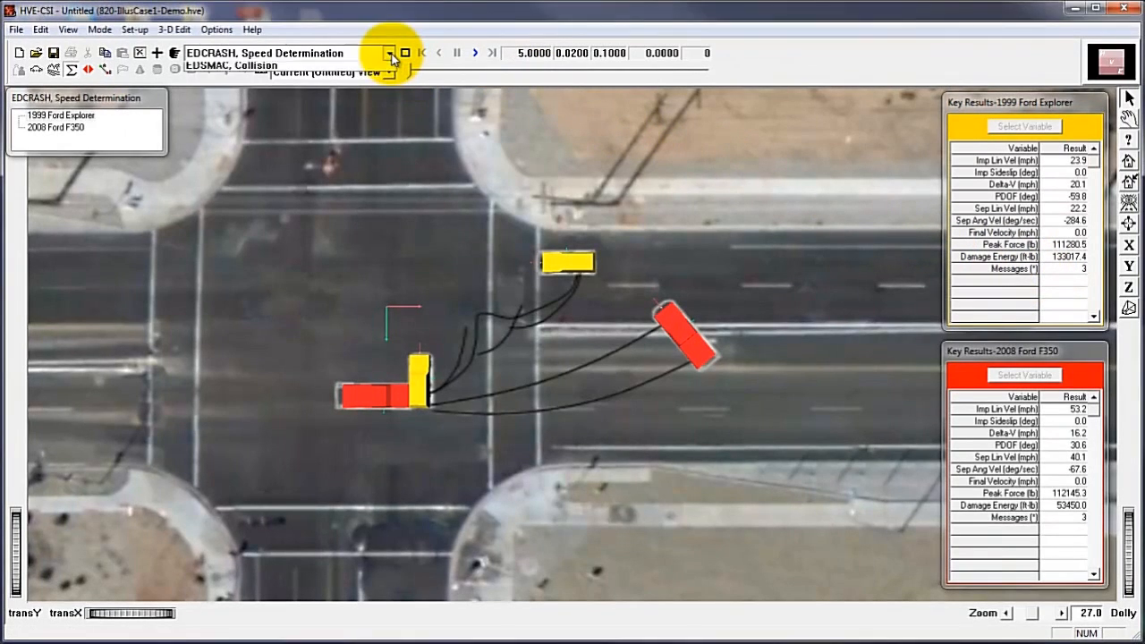
left_click(389, 80)
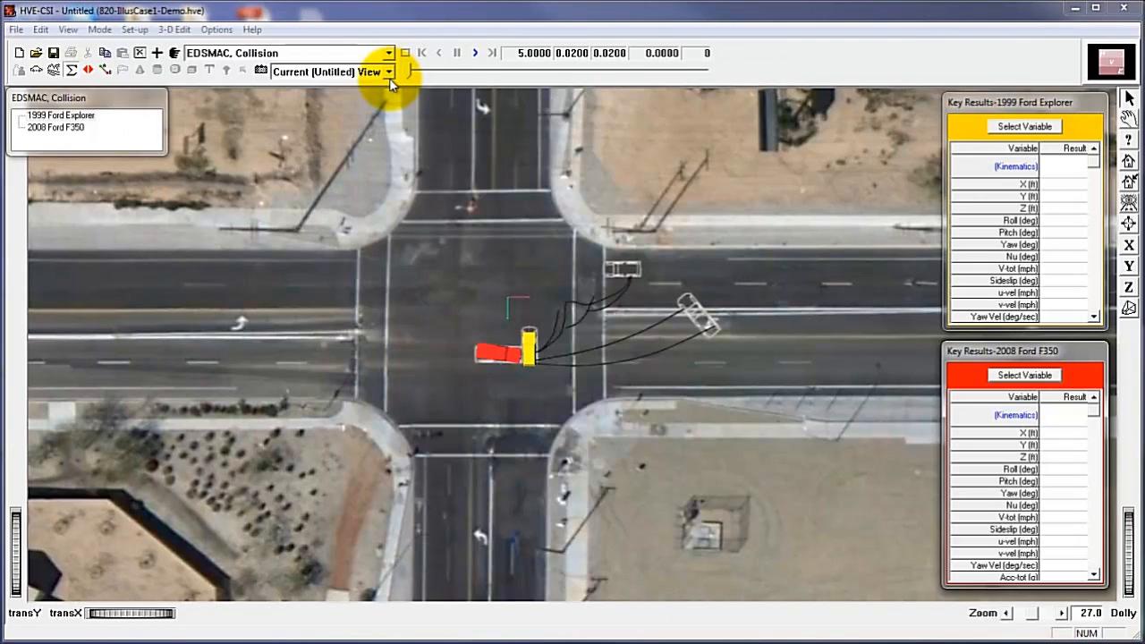
left_click(134, 30)
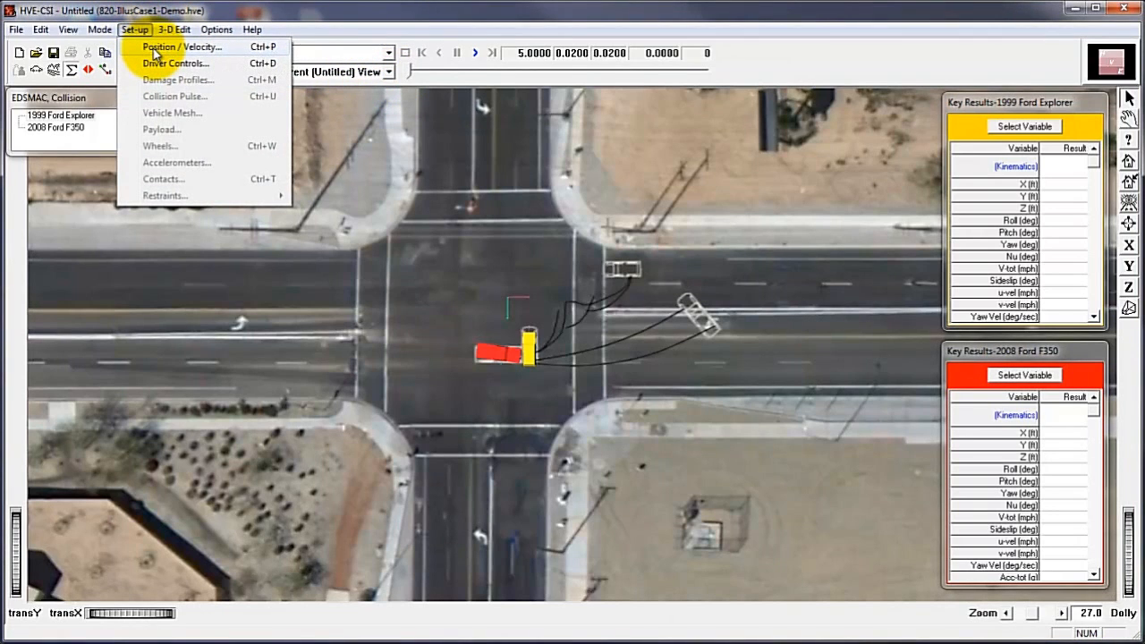
left_click(154, 51)
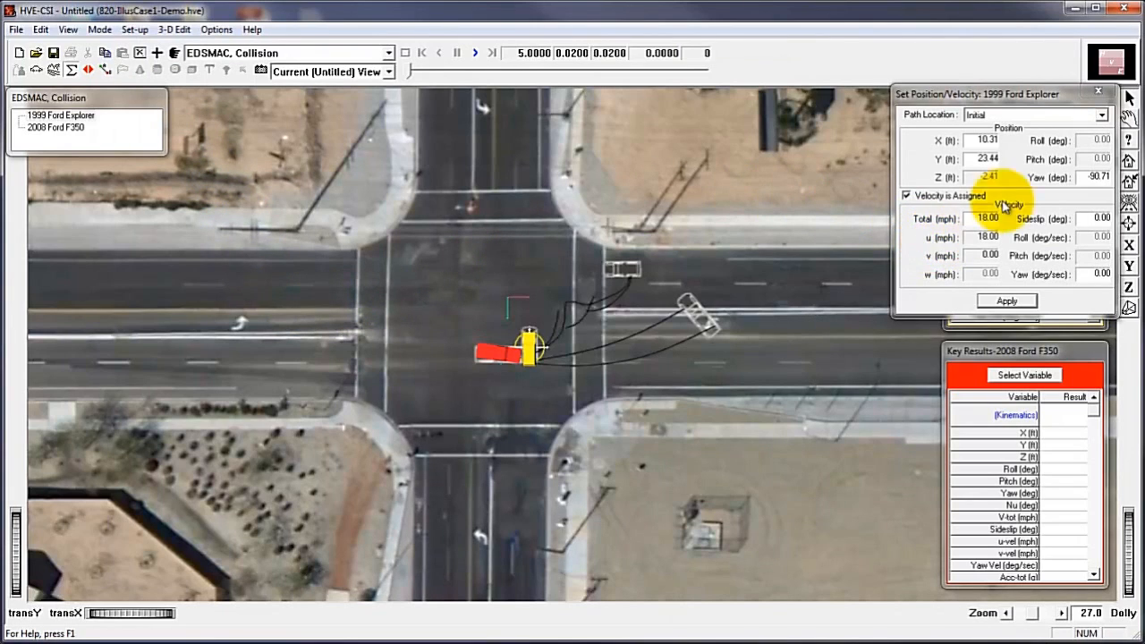
left_click(1098, 91)
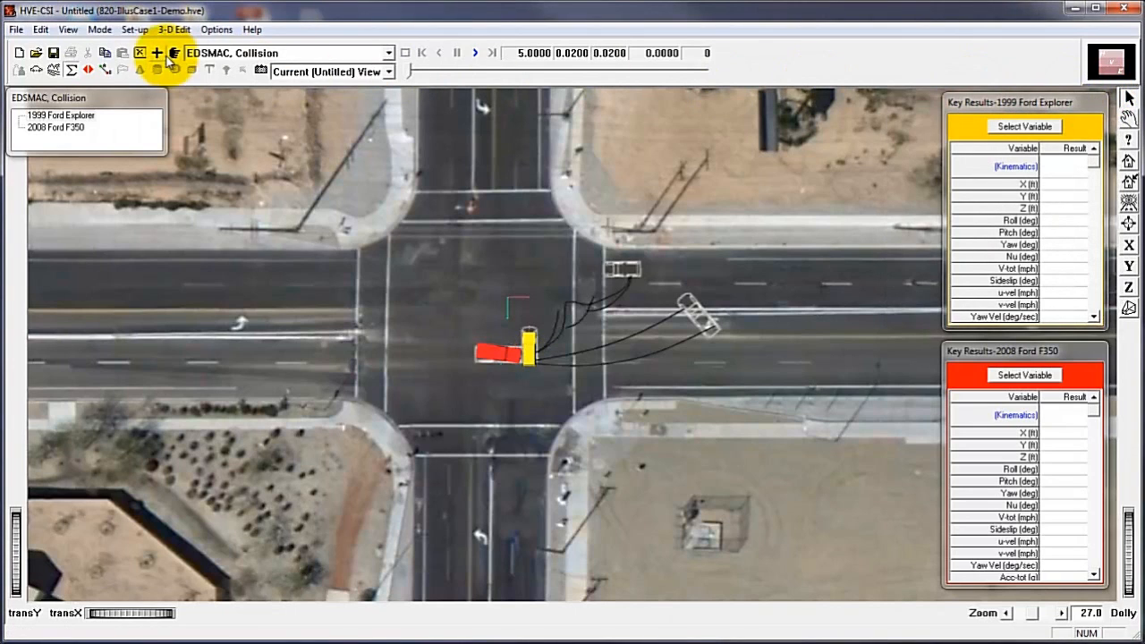
Review the steer, brake and throttle tables in the 1999 Ford Explorer's driver controls for the EDSMAC, Collision event
left_click(134, 29)
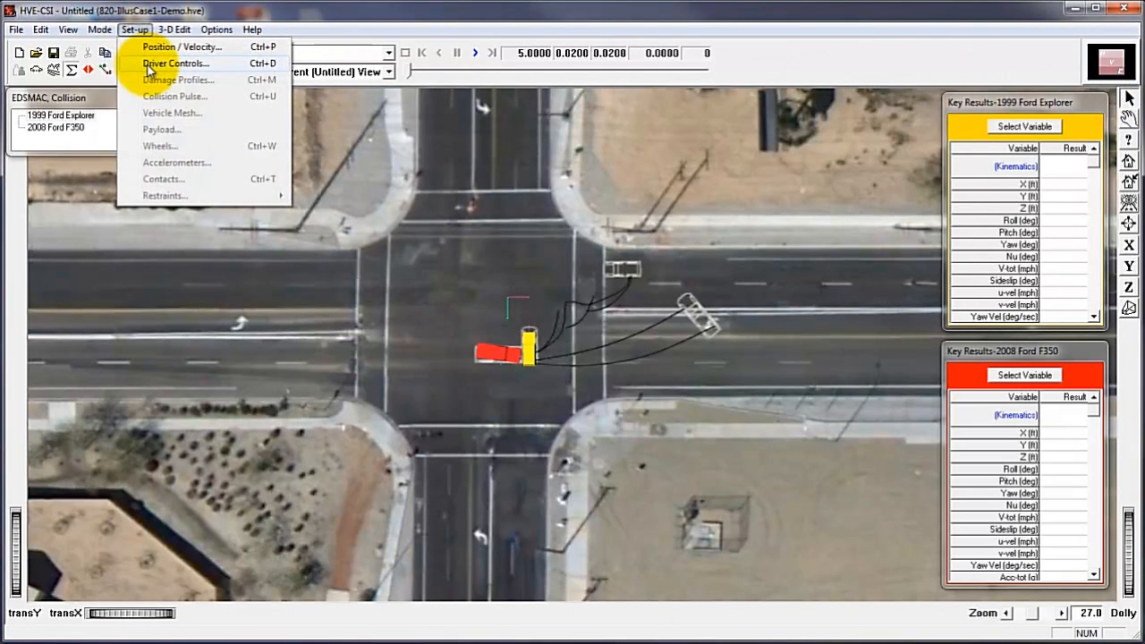
left_click(170, 63)
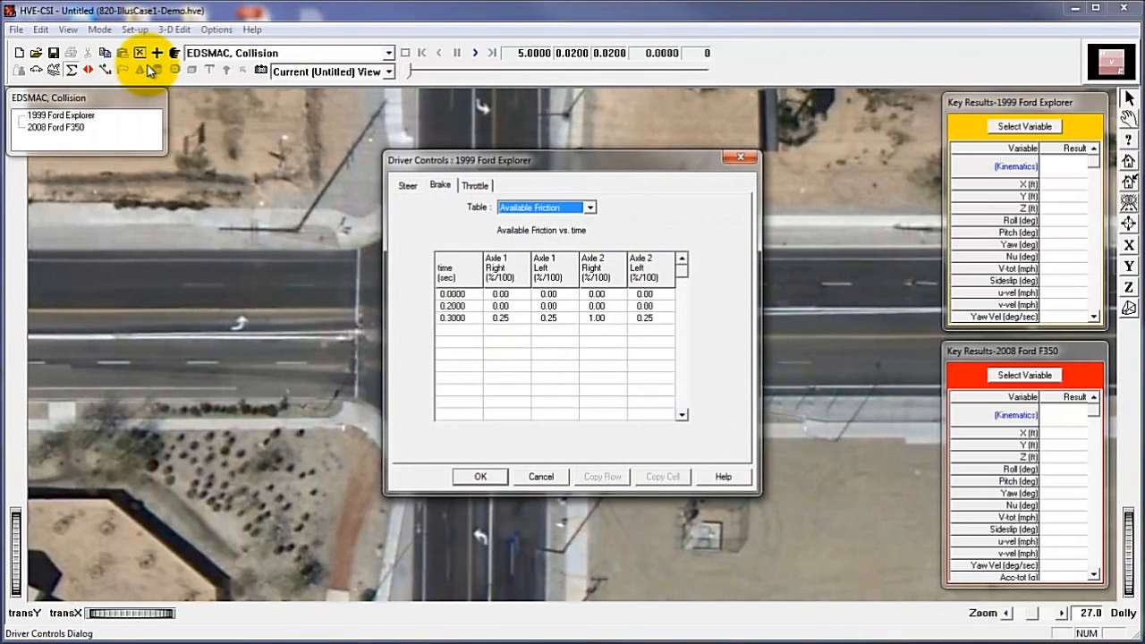
left_click(405, 188)
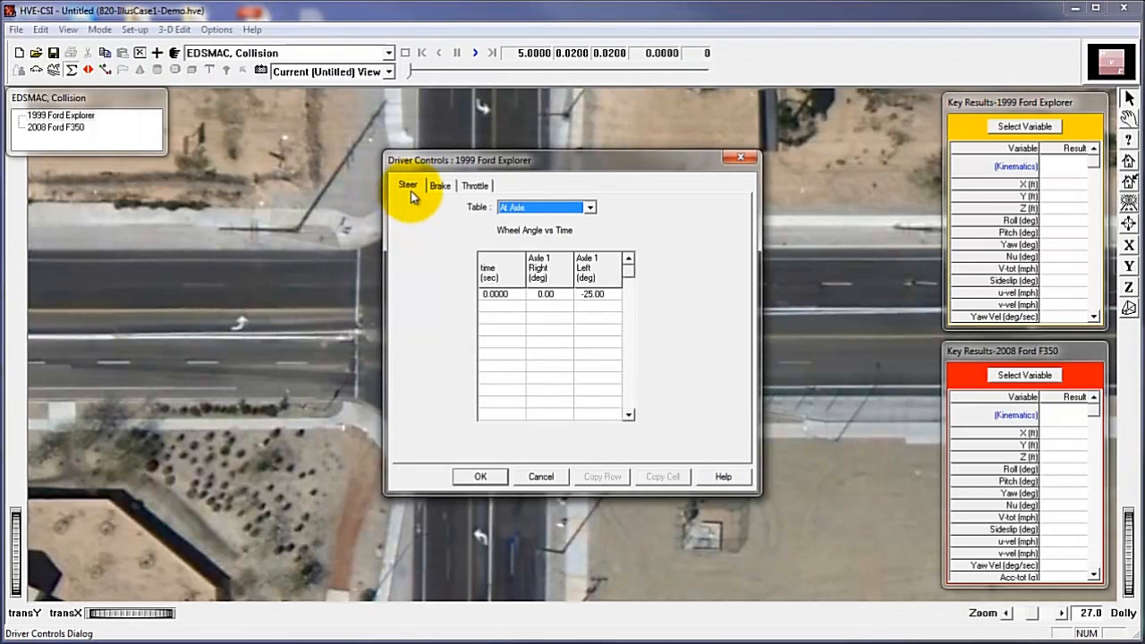
left_click(442, 189)
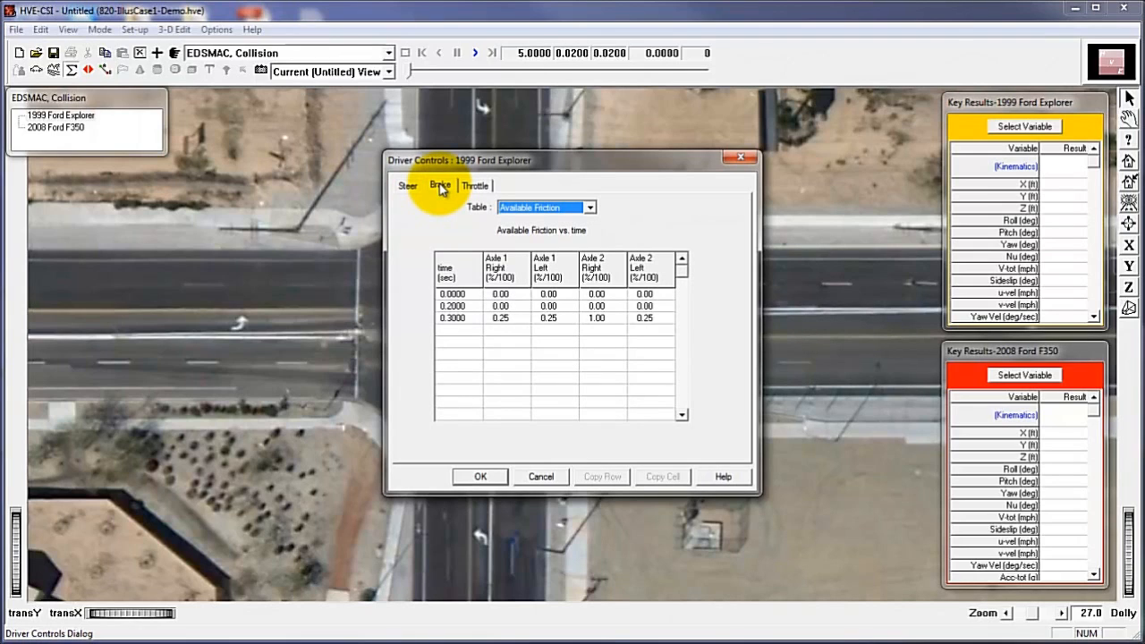
left_click(472, 186)
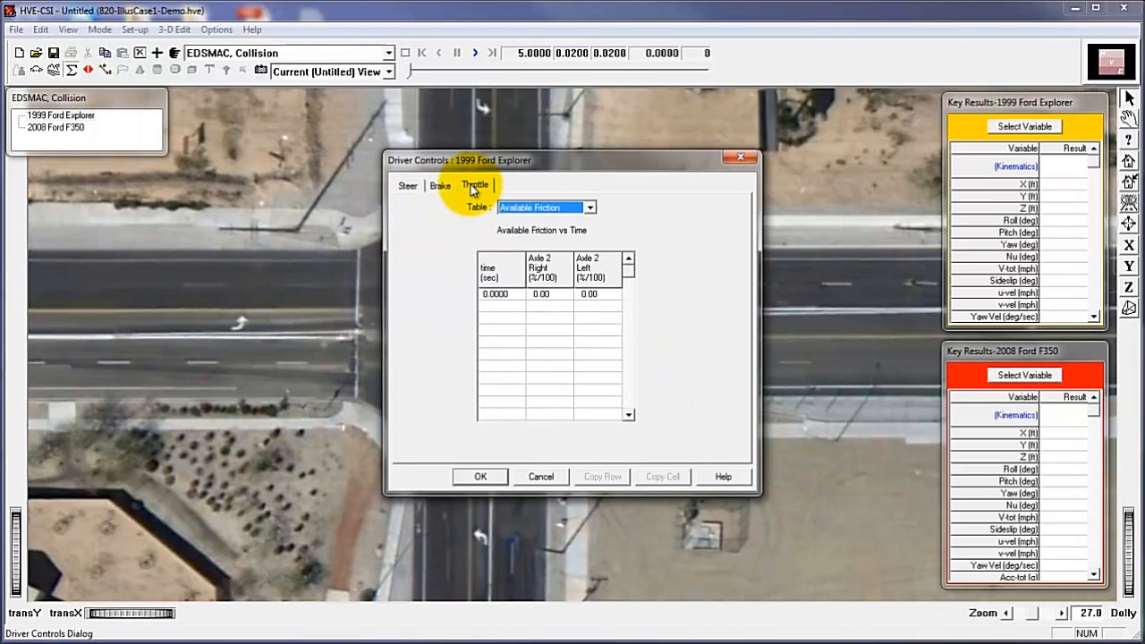
left_click(480, 477)
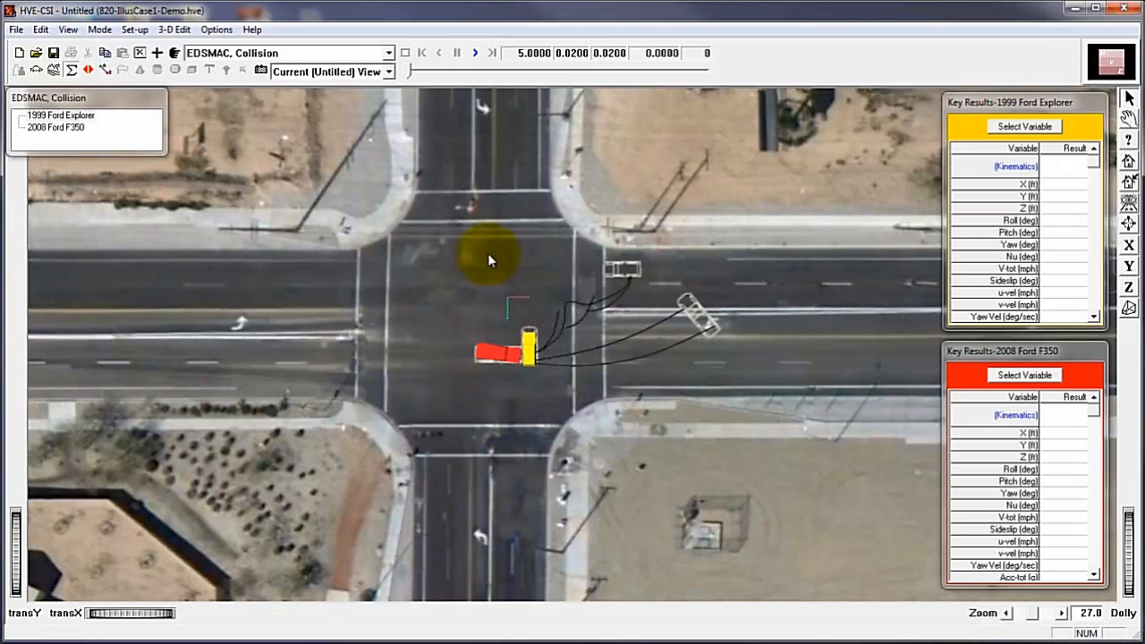
Run the EDSMAC, Collision simulation and switch to the Playback editor
left_click(476, 55)
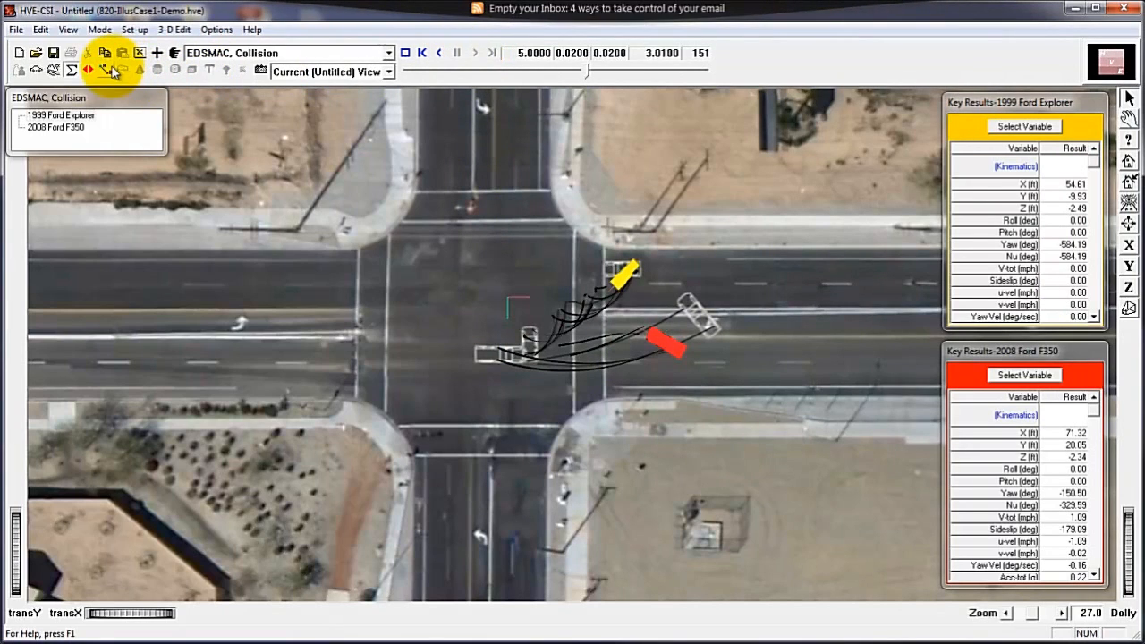
left_click(88, 71)
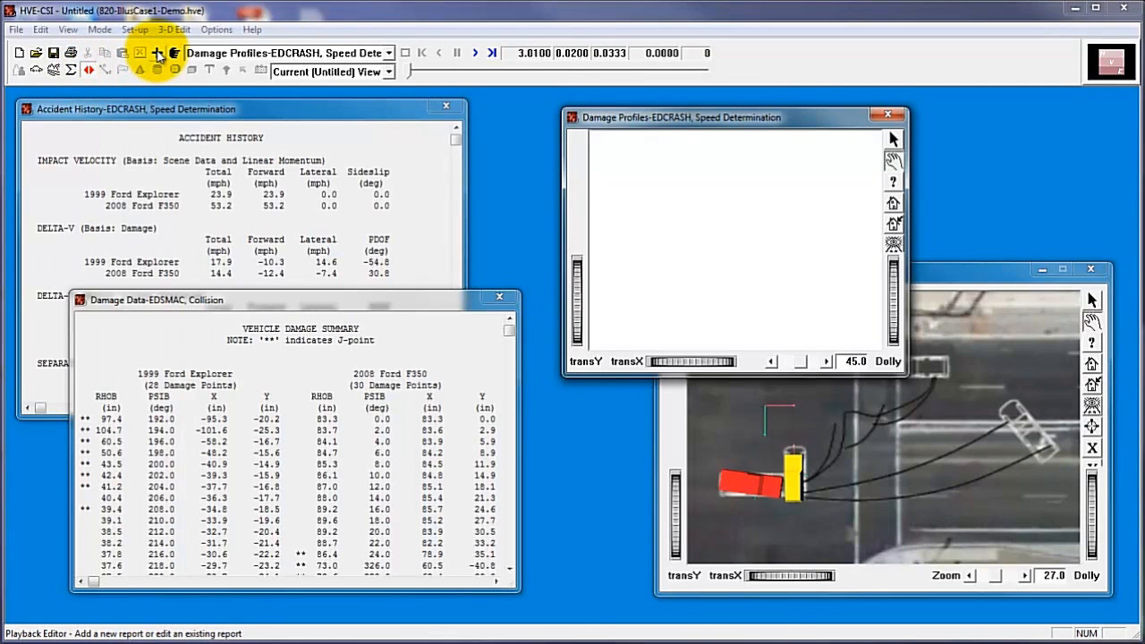
Examine the report types available for the EDCRASH, Speed Determination and EDSMAC, Collision events without adding a report
left_click(156, 54)
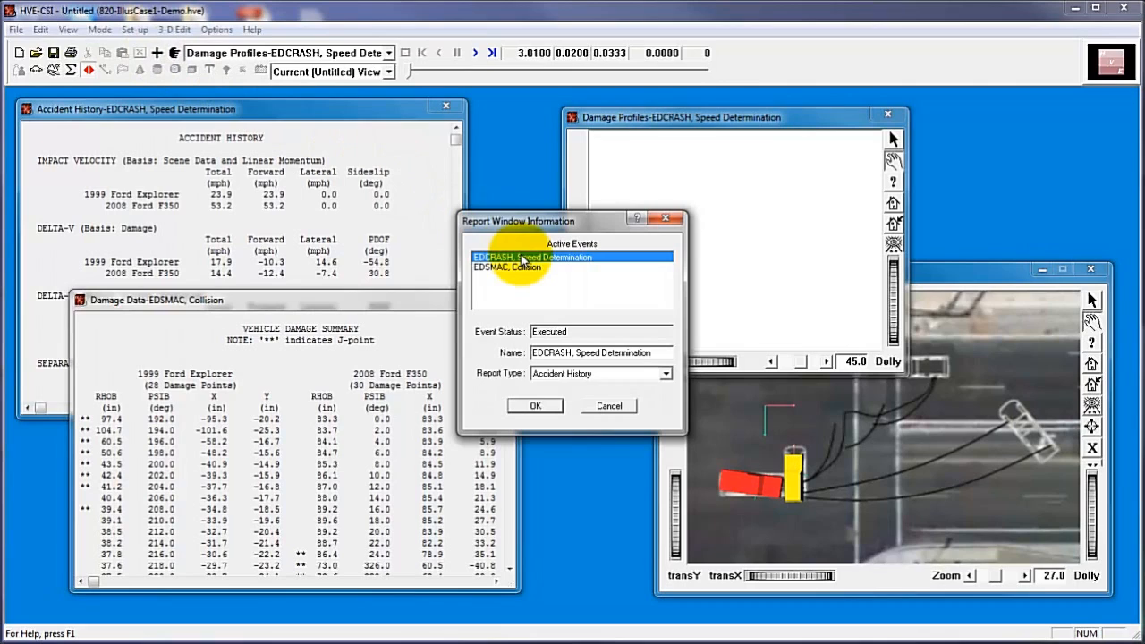
left_click(665, 375)
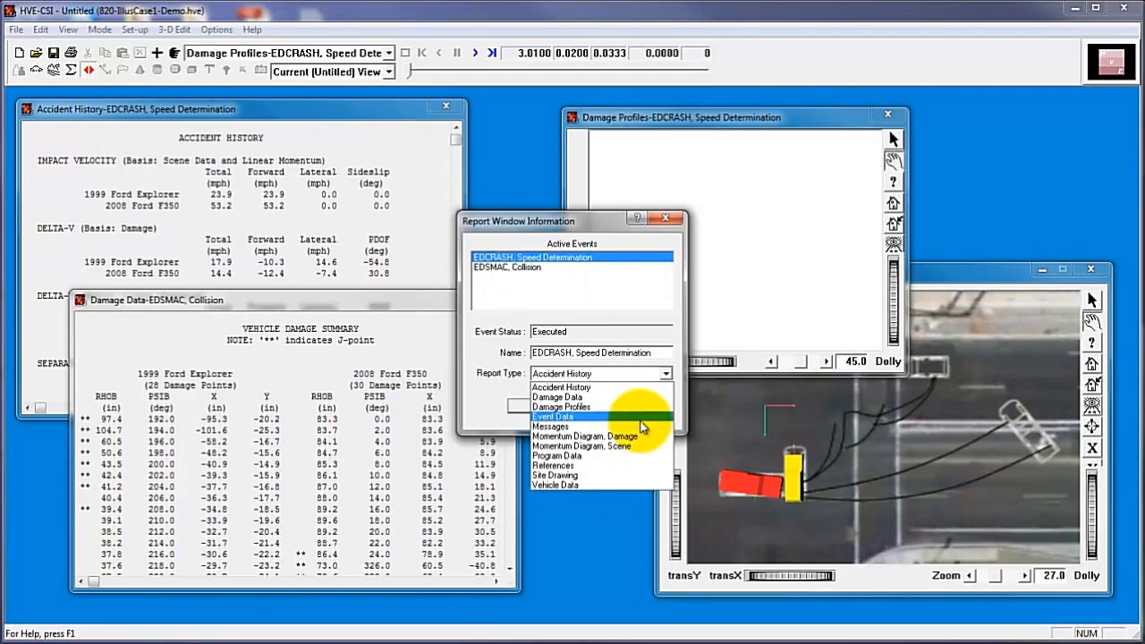
left_click(524, 268)
left_click(525, 268)
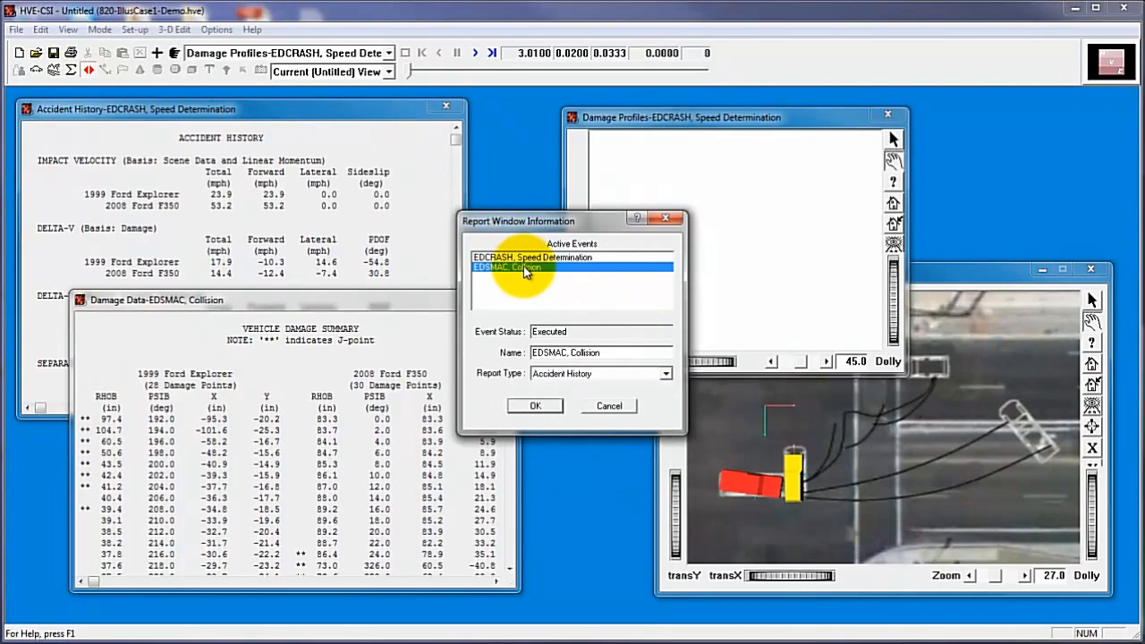
left_click(665, 373)
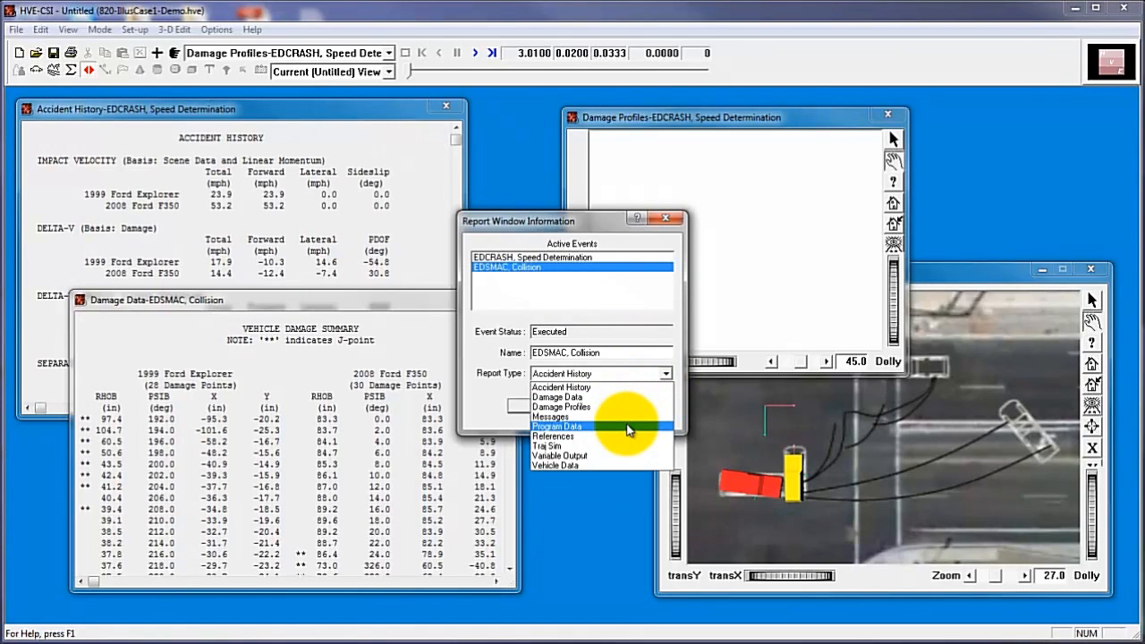
left_click(619, 476)
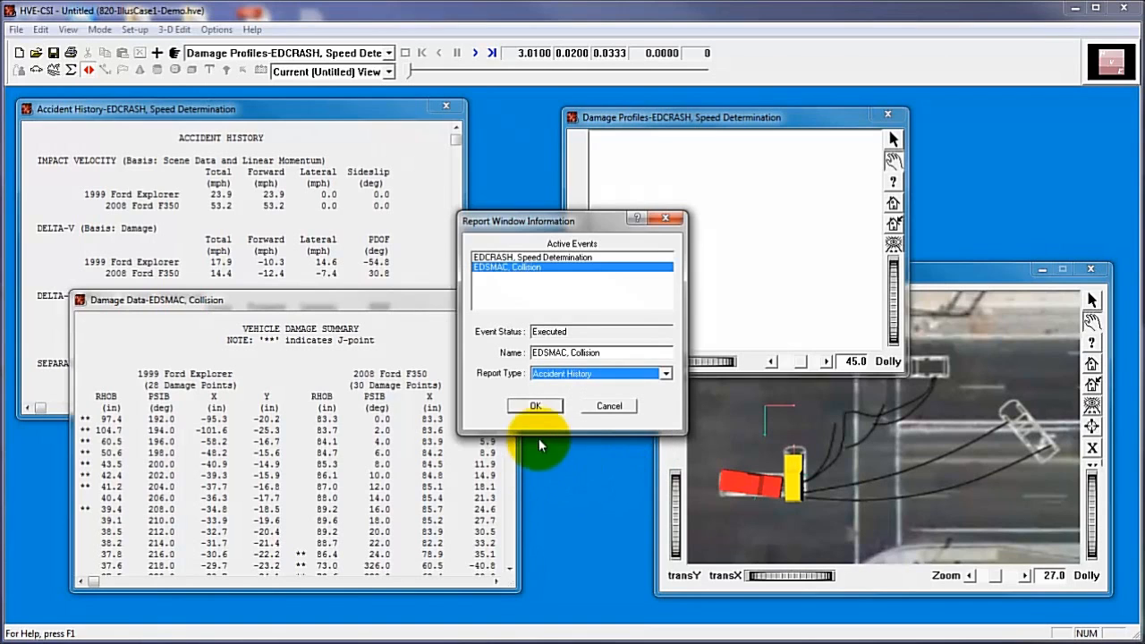
left_click(605, 406)
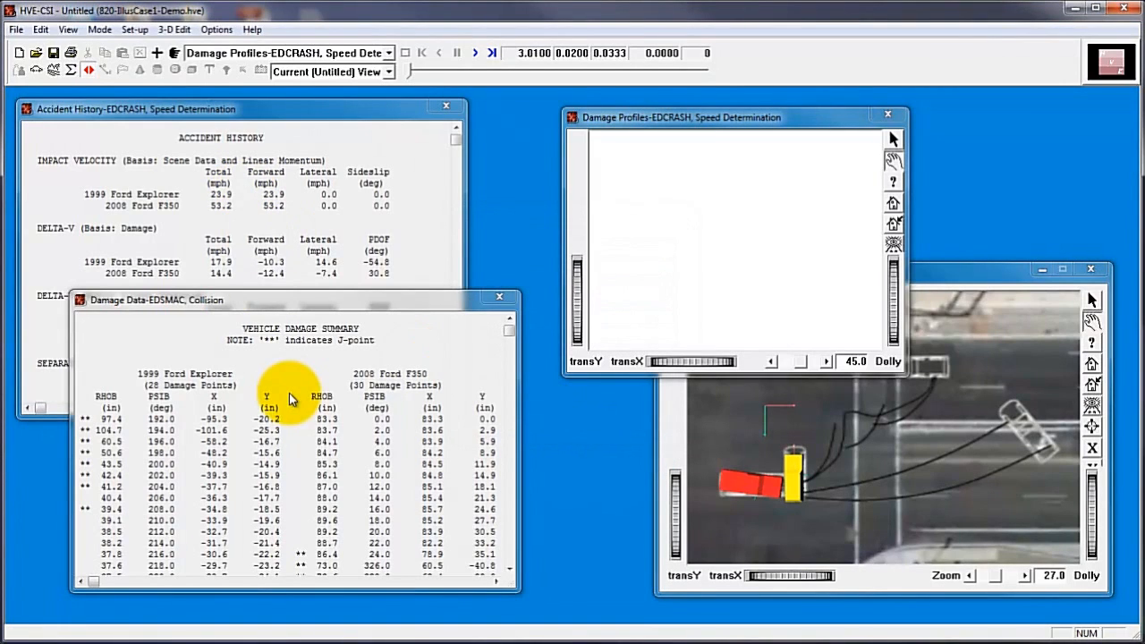
View the EDCRASH Accident History report, the EDSMAC Damage Data report and the EDSMAC Traj Sim window in turn
left_click(185, 118)
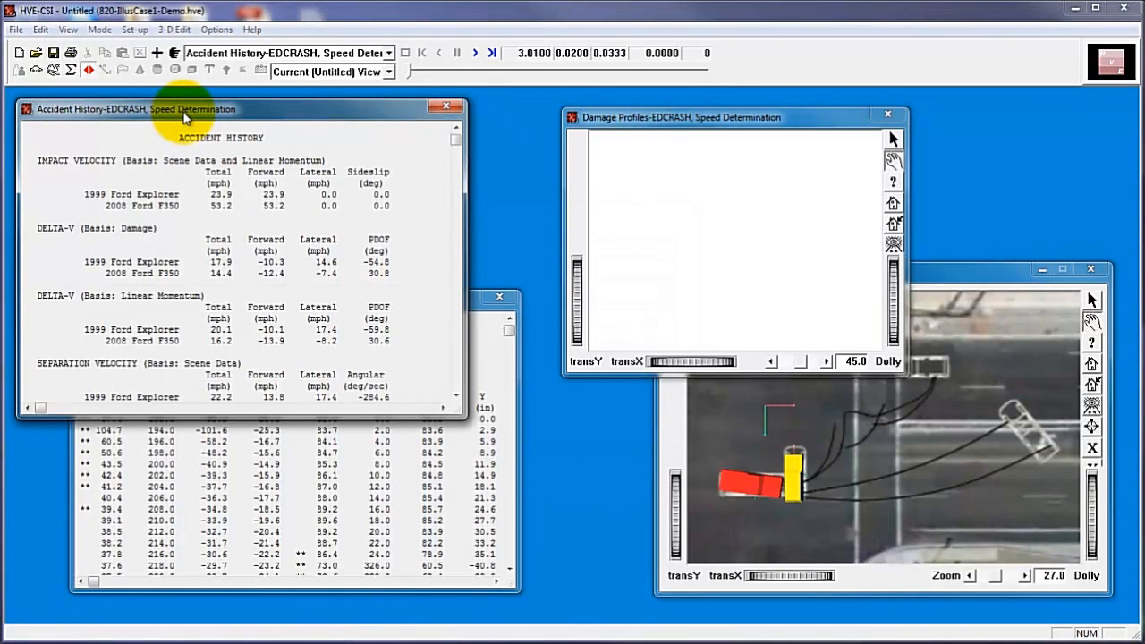
left_click(282, 499)
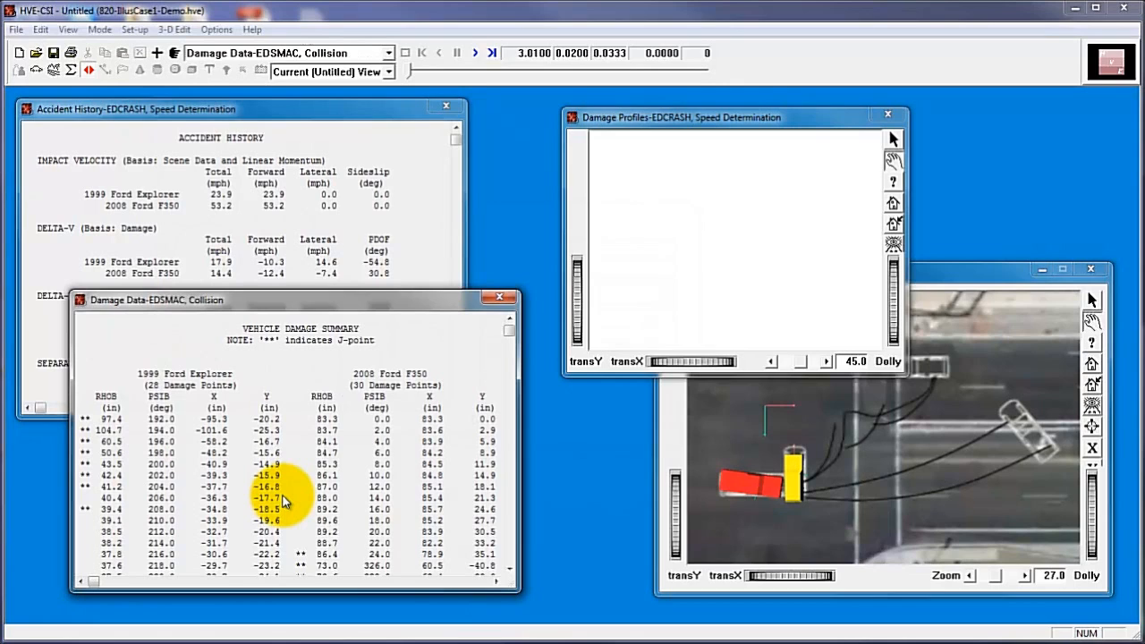
left_click(702, 452)
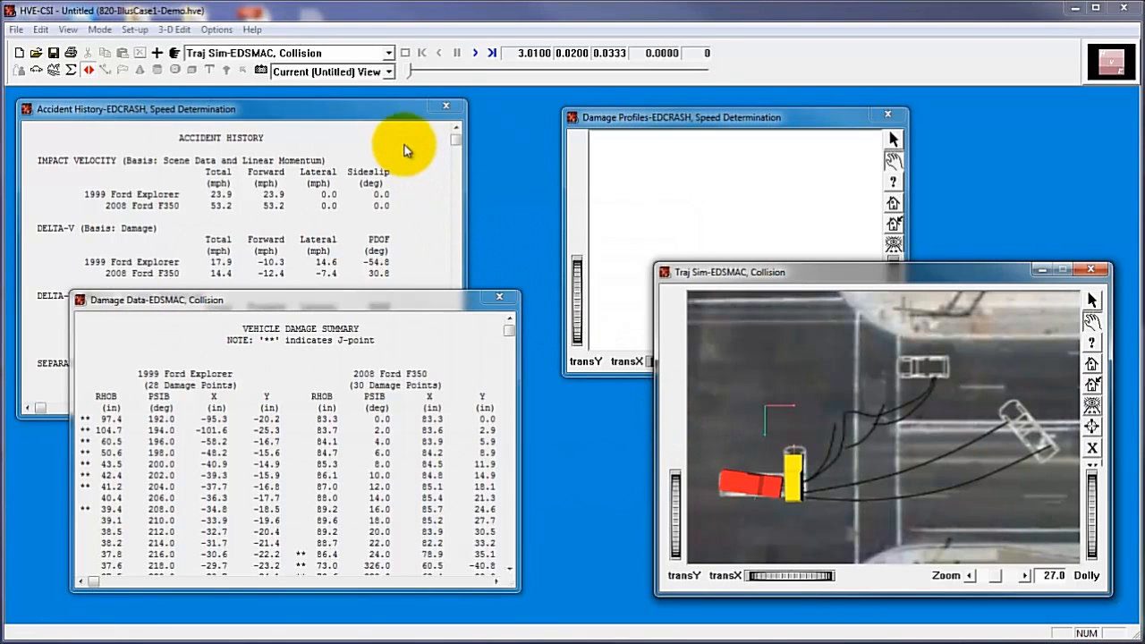
Add a playback window containing the EDSMAC, Collision trajectory simulation
left_click(217, 29)
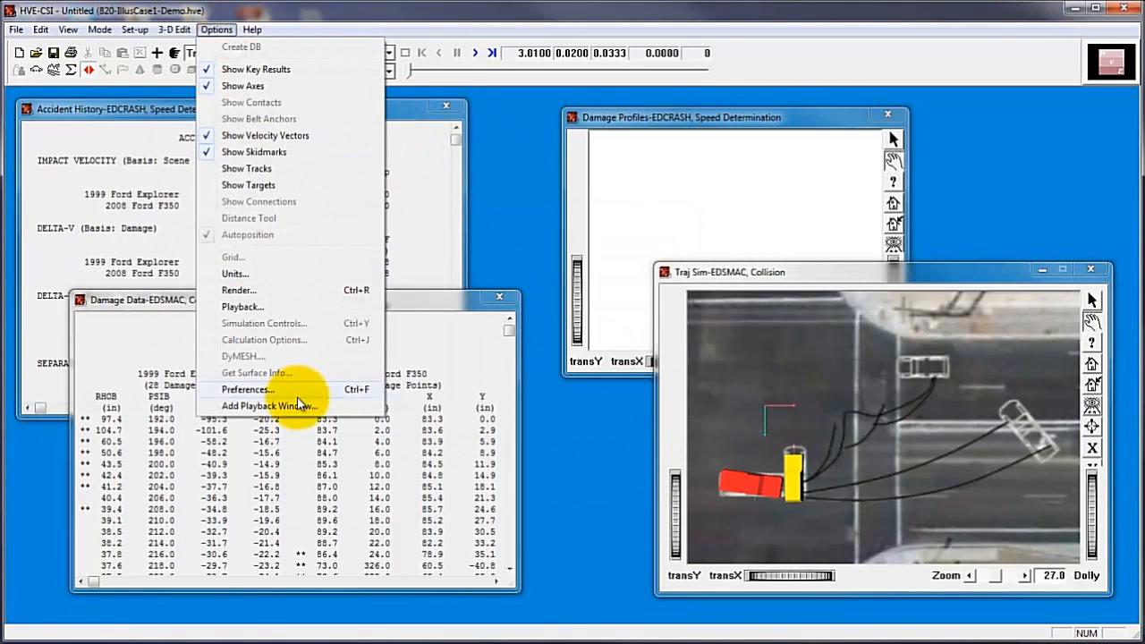
left_click(269, 406)
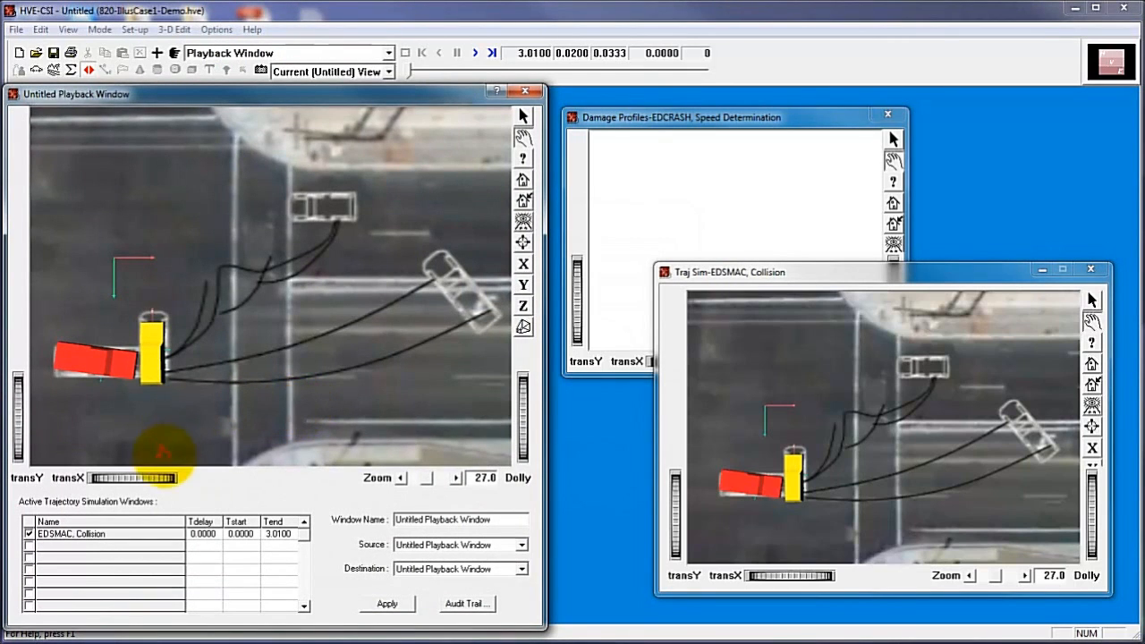
left_click_drag(158, 477, 153, 481)
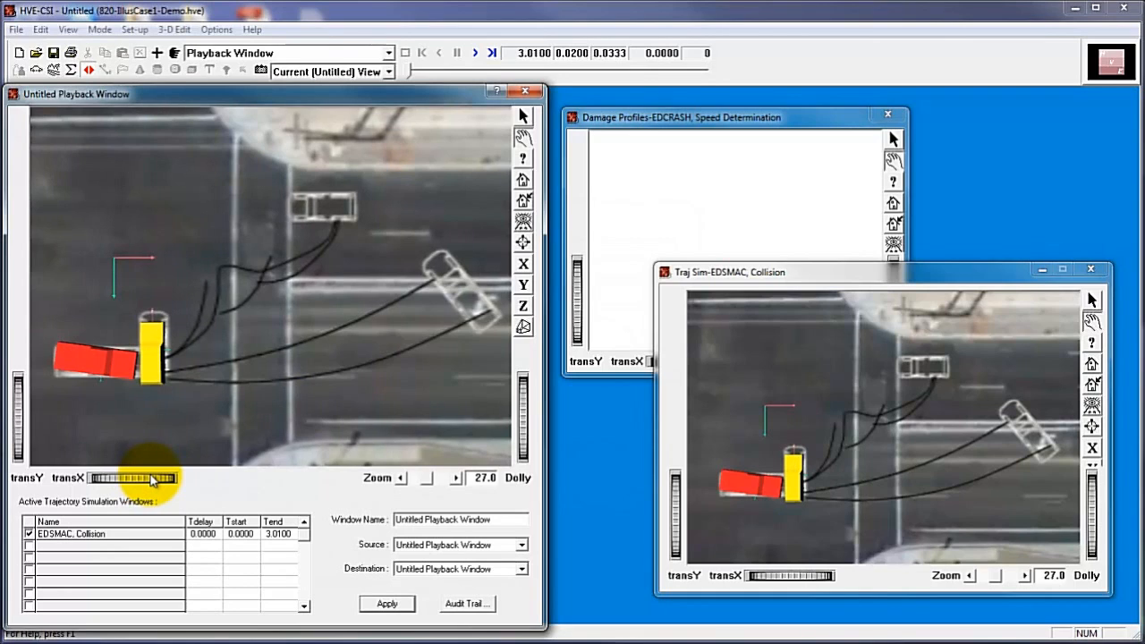
Set the playback window's destination to AVI and play the collision simulation
left_click(515, 569)
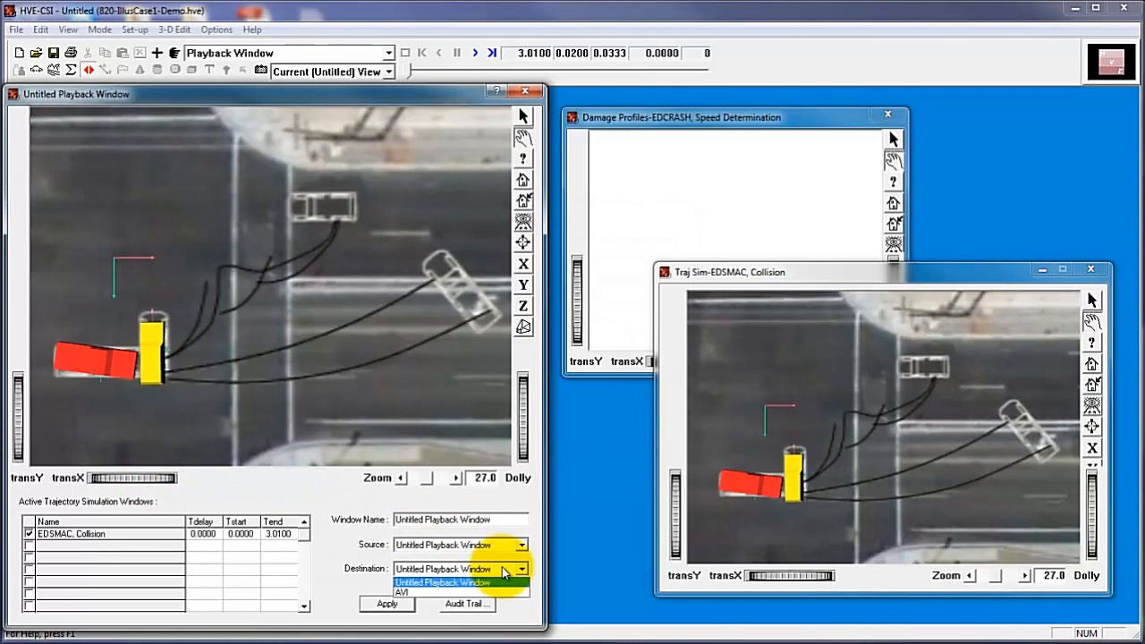
left_click(502, 593)
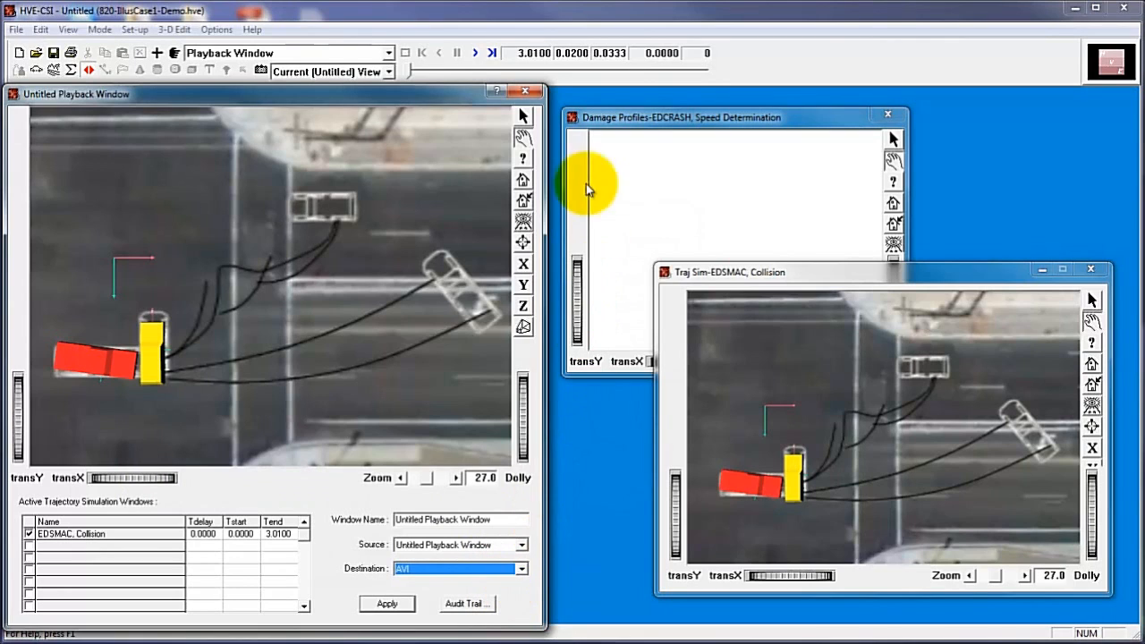
left_click(476, 53)
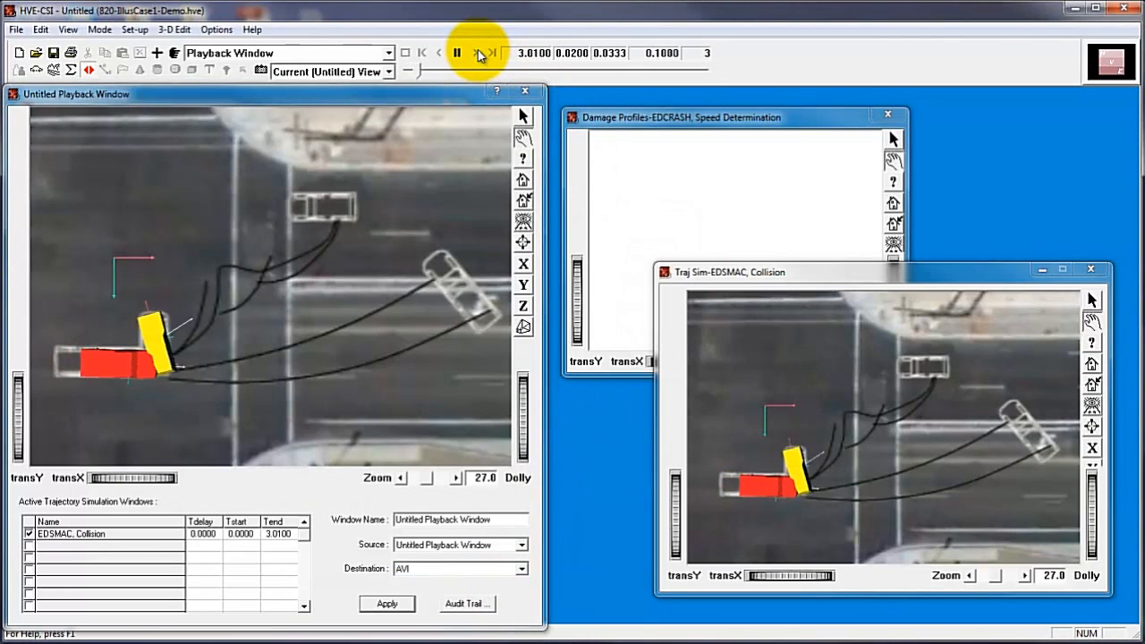